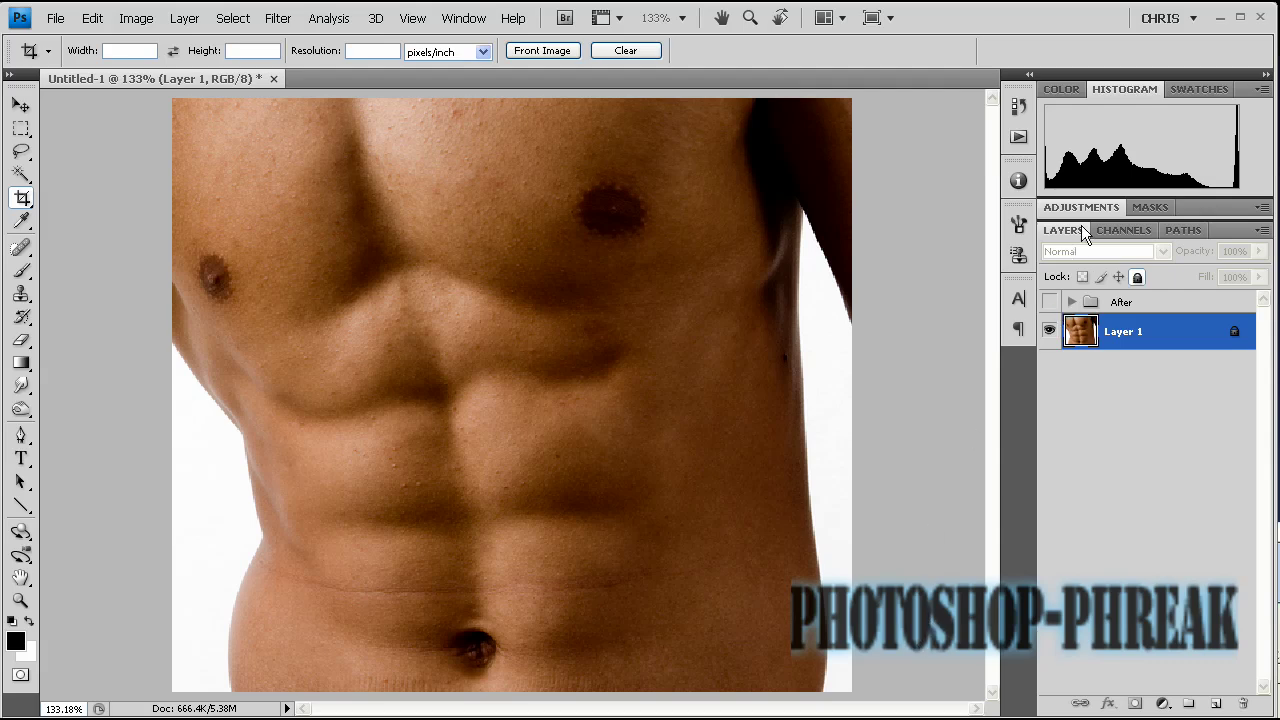
Preview the finished After group, toggling its Abs and D&B groups to compare, then hide and collapse it.
{"action": "left_click", "coordinate": [1050, 302]}
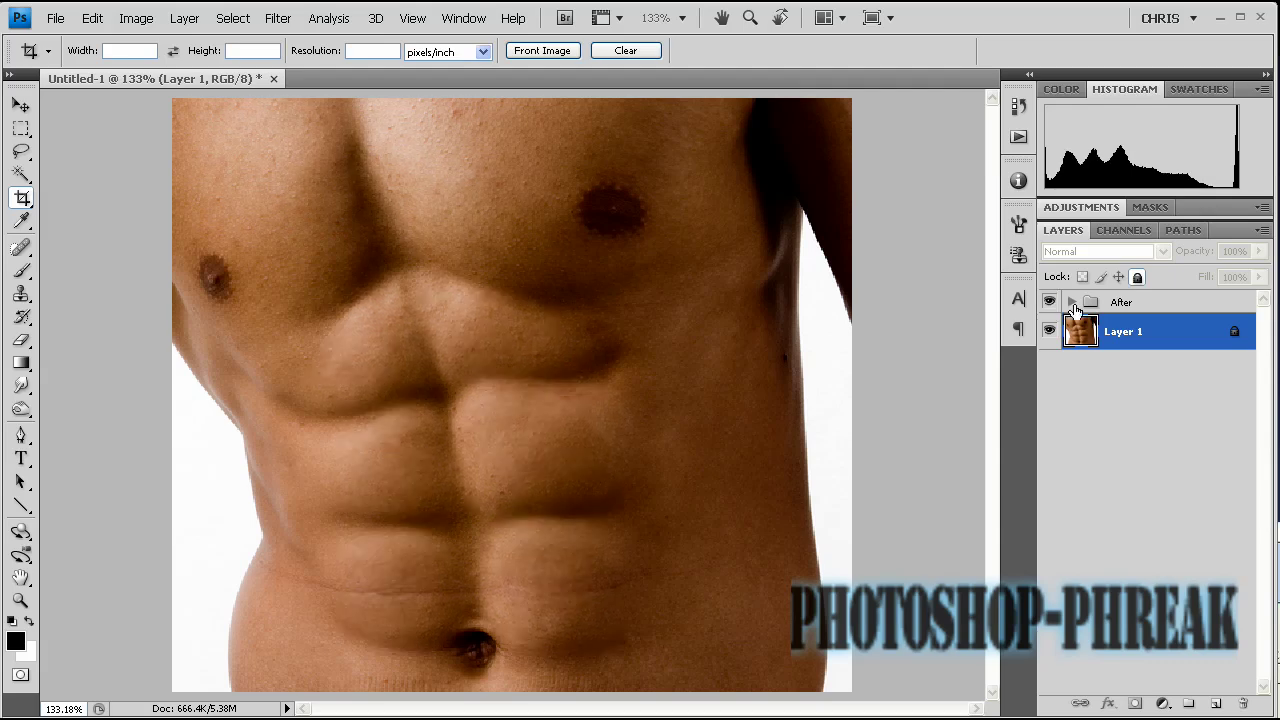
{"action": "left_click", "coordinate": [1072, 302]}
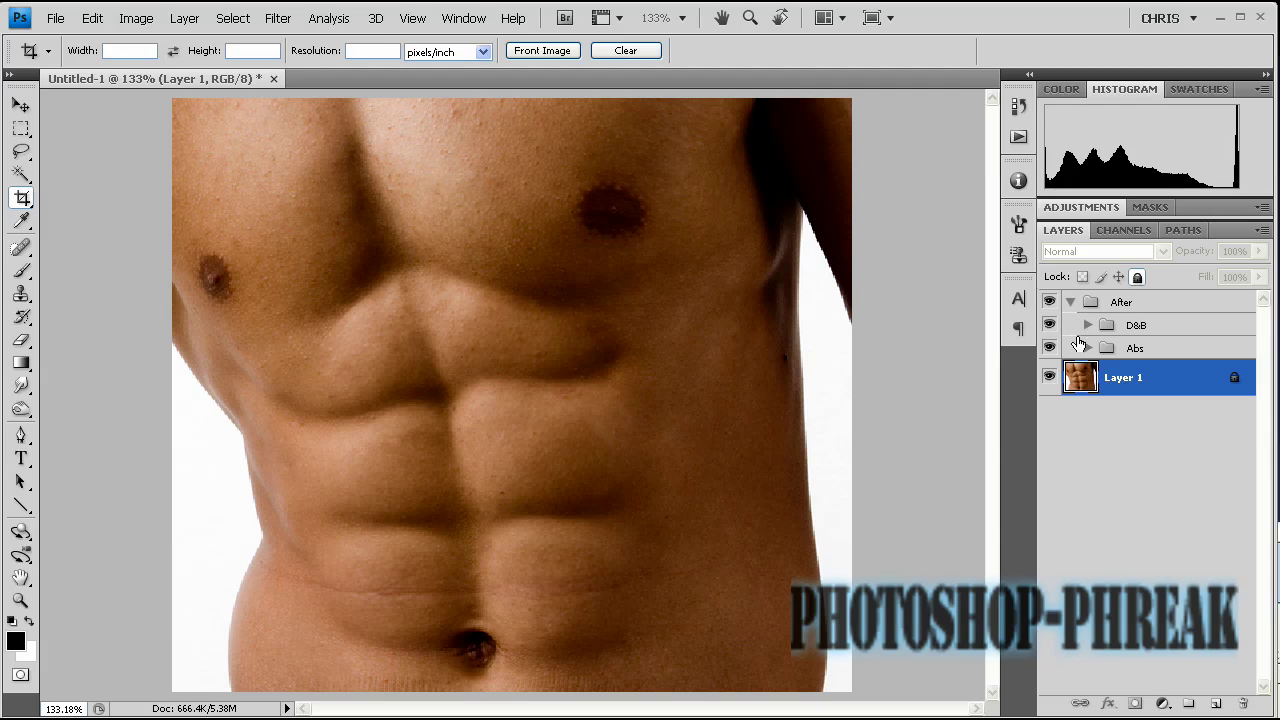
{"action": "left_click", "coordinate": [1050, 347]}
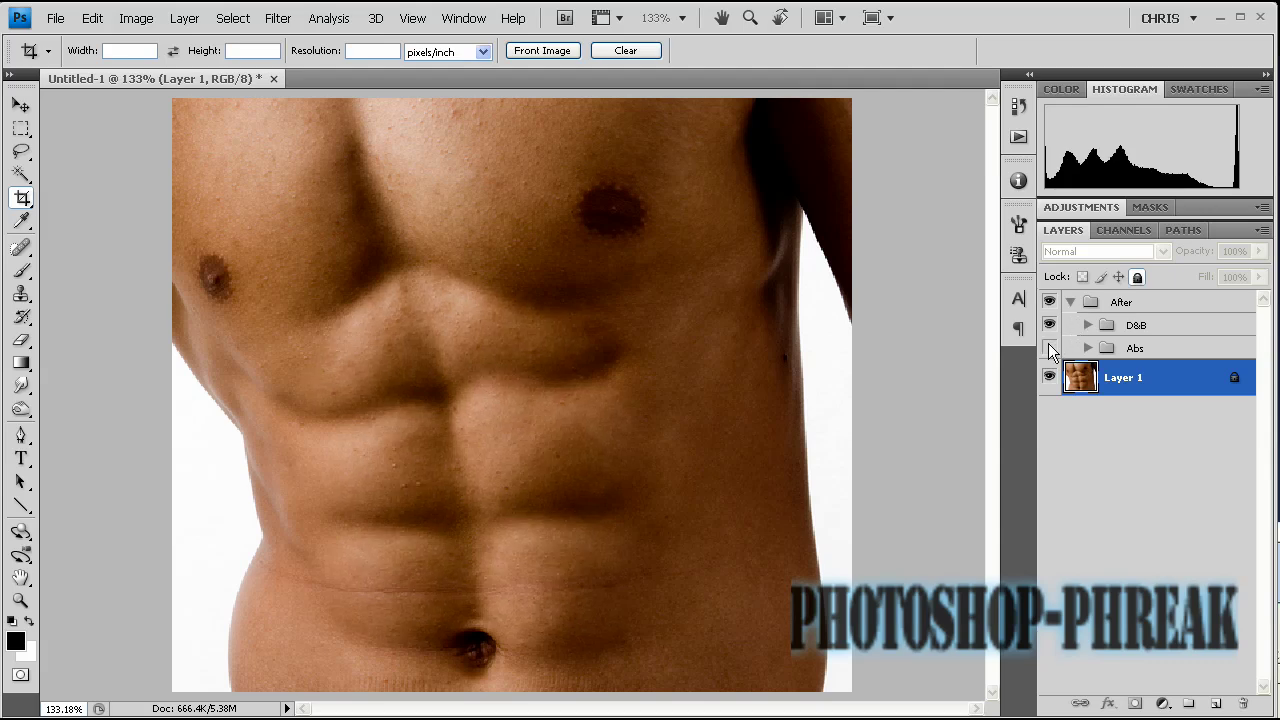
{"action": "left_click", "coordinate": [1048, 343]}
{"action": "left_click", "coordinate": [1048, 345]}
{"action": "left_click", "coordinate": [1048, 318]}
{"action": "left_click", "coordinate": [1048, 301]}
{"action": "left_click", "coordinate": [1070, 302]}
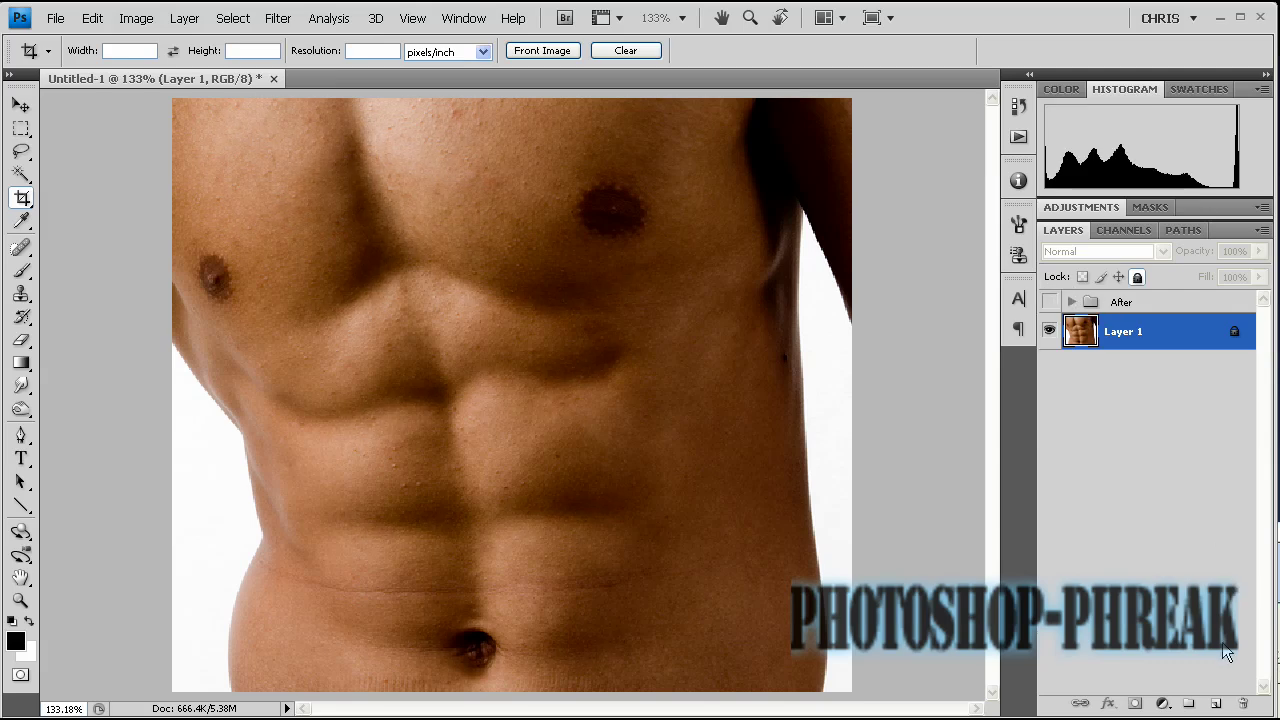
Add Layer 9 and Layer 10, set both to Soft Light blending, and leave Layer 9 active.
{"action": "left_click", "coordinate": [1217, 701]}
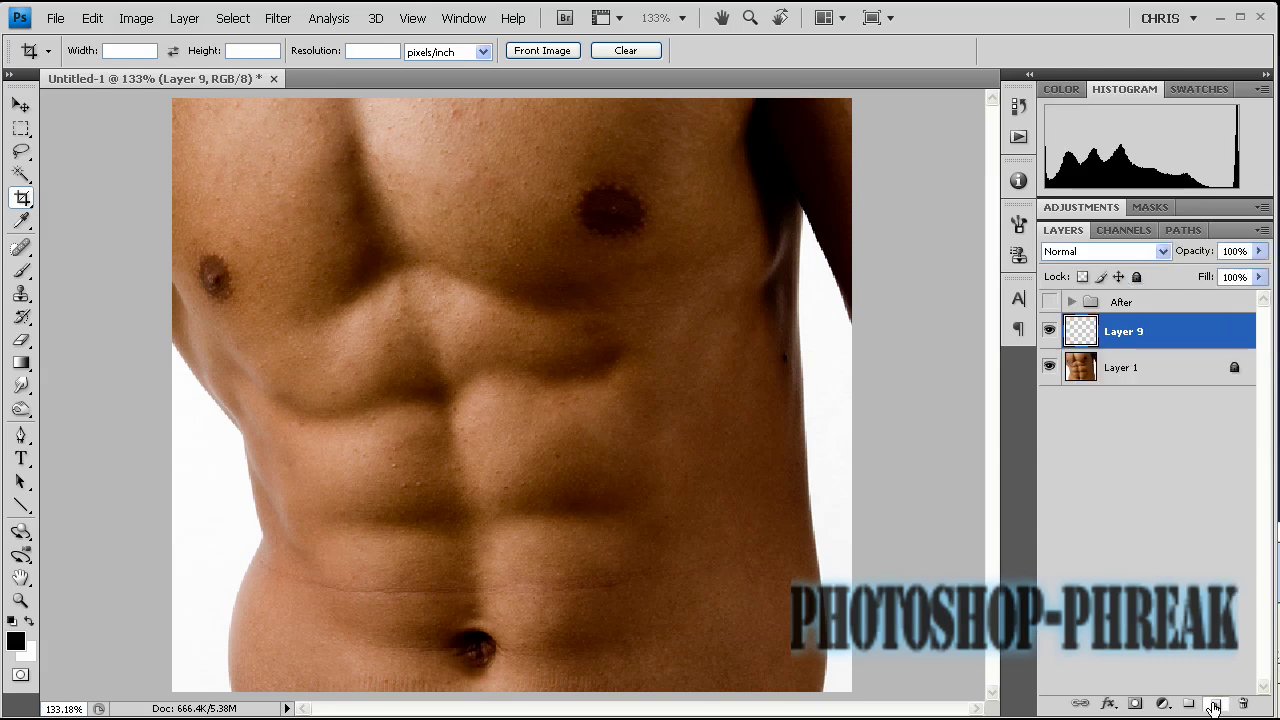
{"action": "left_click", "coordinate": [1217, 701]}
{"action": "left_click", "coordinate": [1146, 362]}
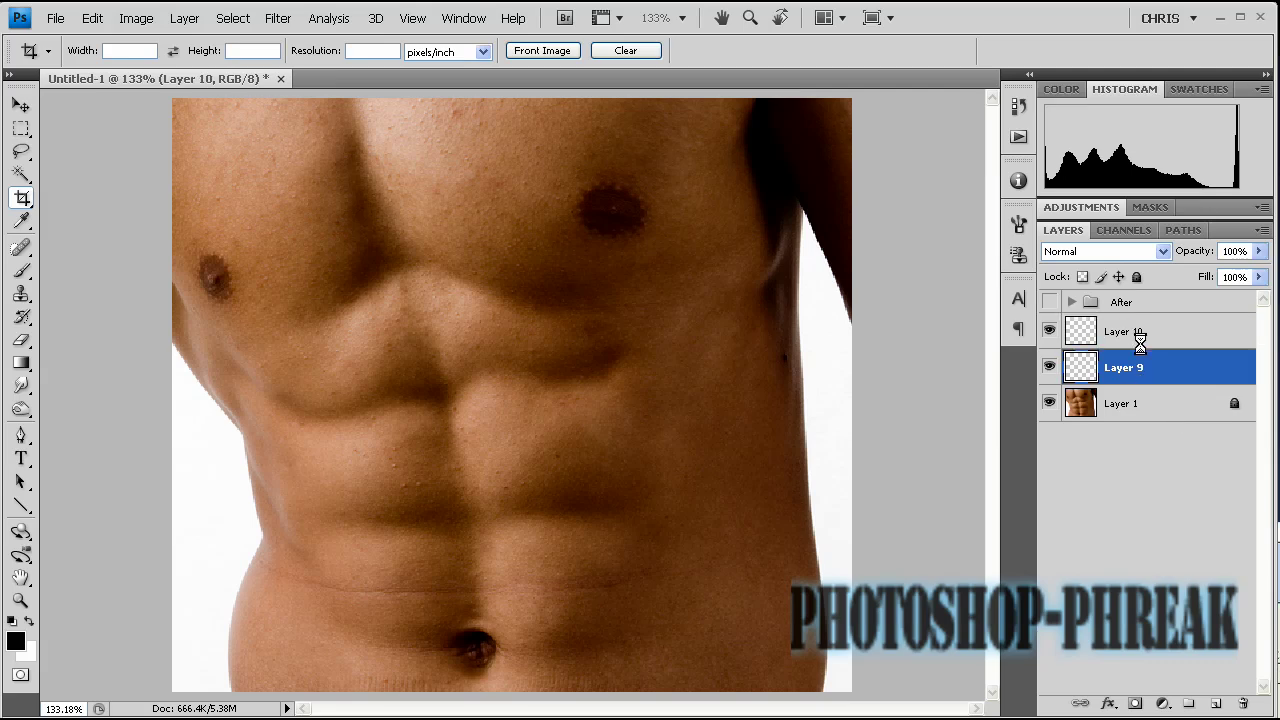
{"action": "left_click", "coordinate": [1108, 256]}
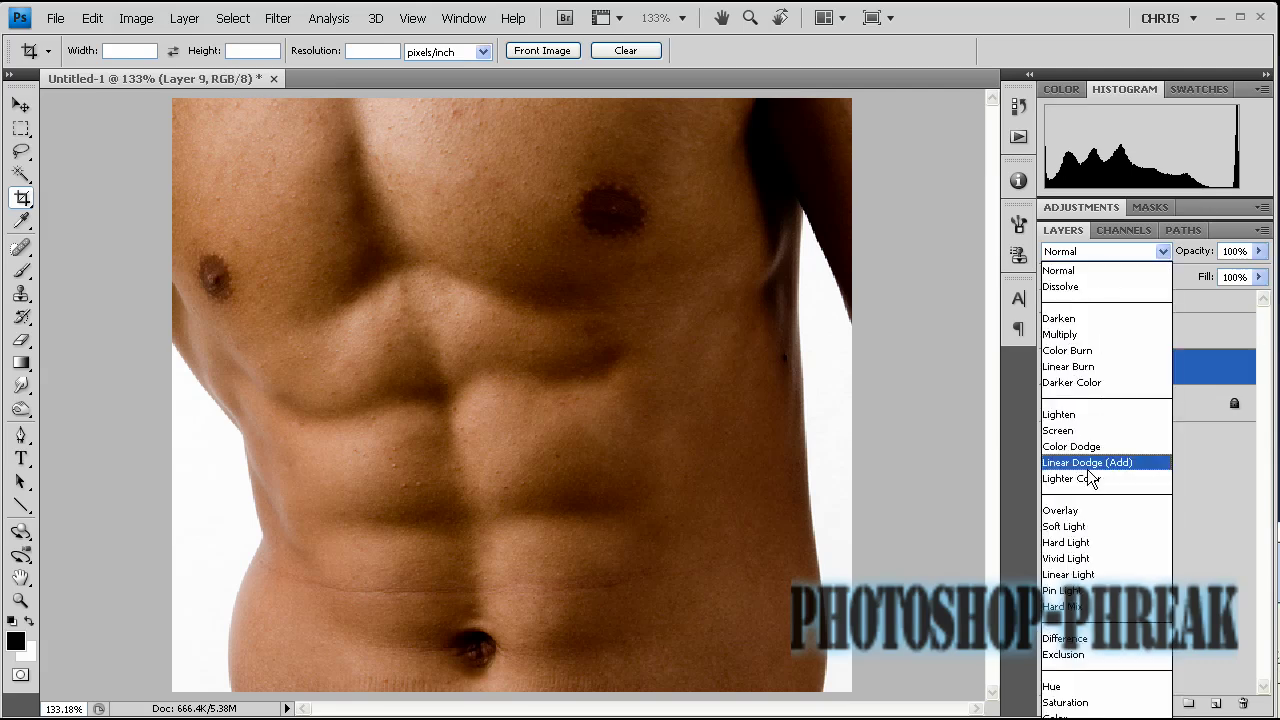
{"action": "left_click", "coordinate": [1070, 527]}
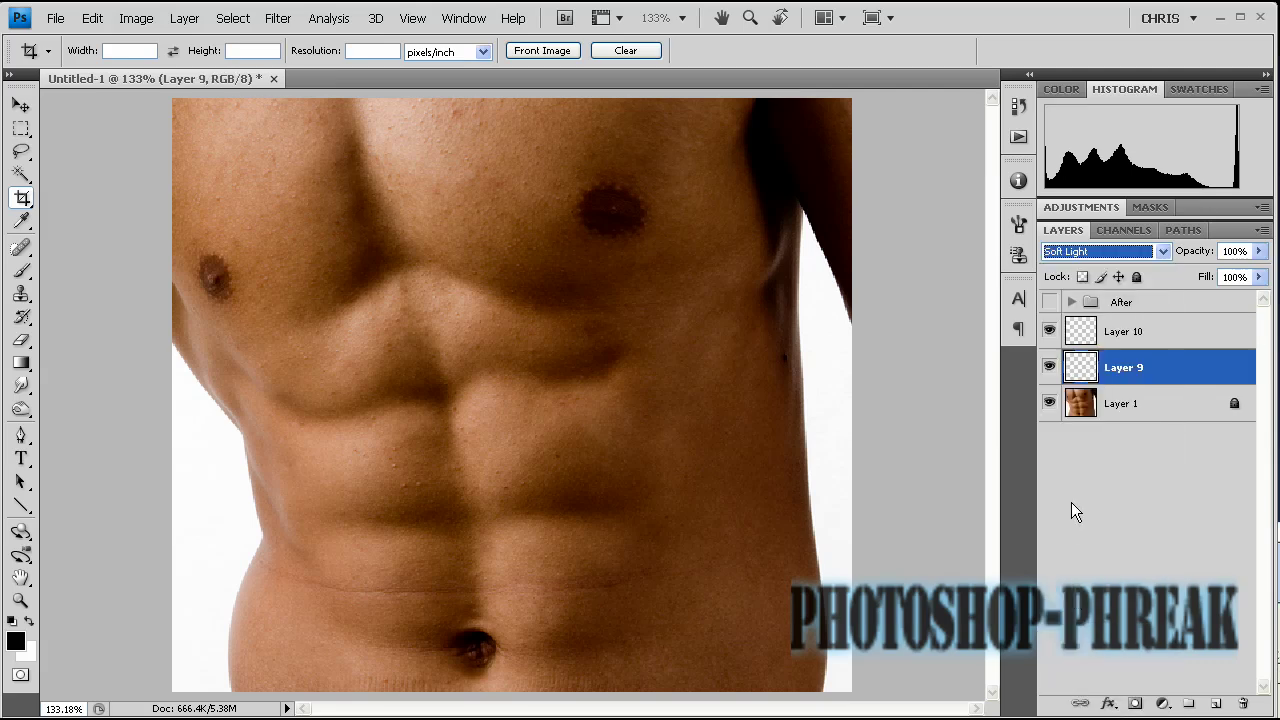
{"action": "left_click", "coordinate": [1126, 324]}
{"action": "left_click", "coordinate": [1122, 253]}
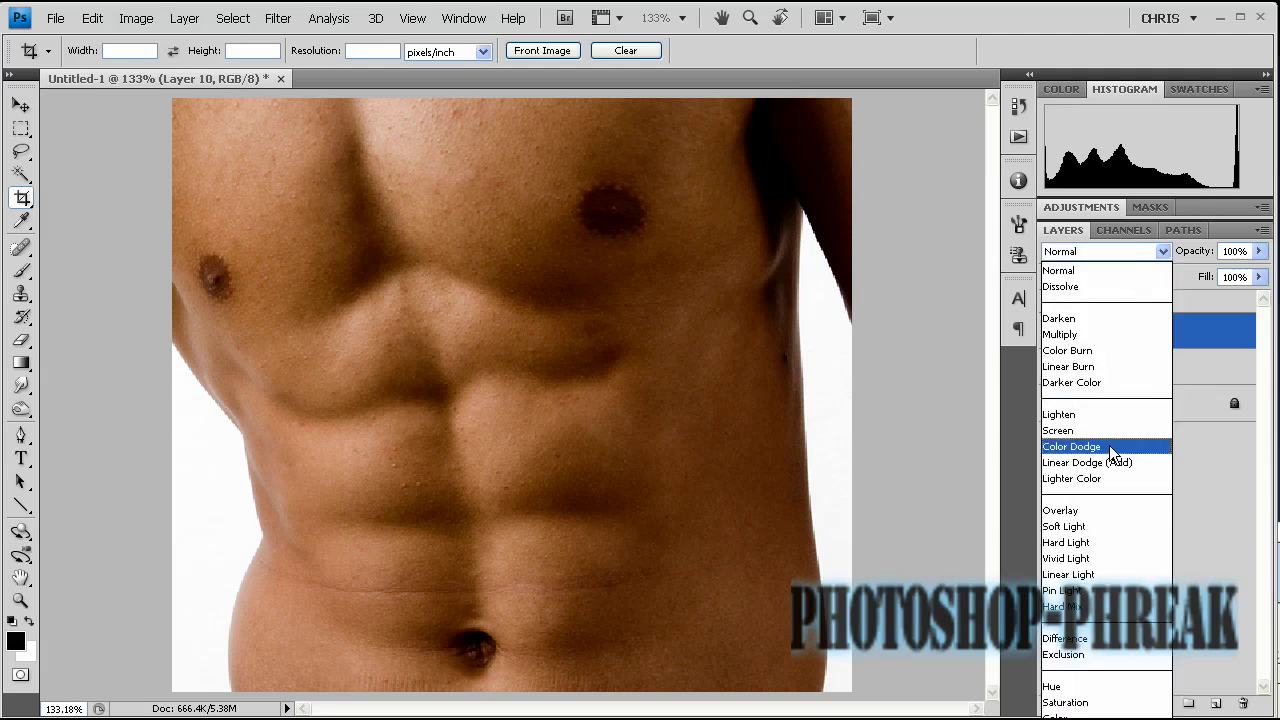
{"action": "left_click", "coordinate": [1102, 525]}
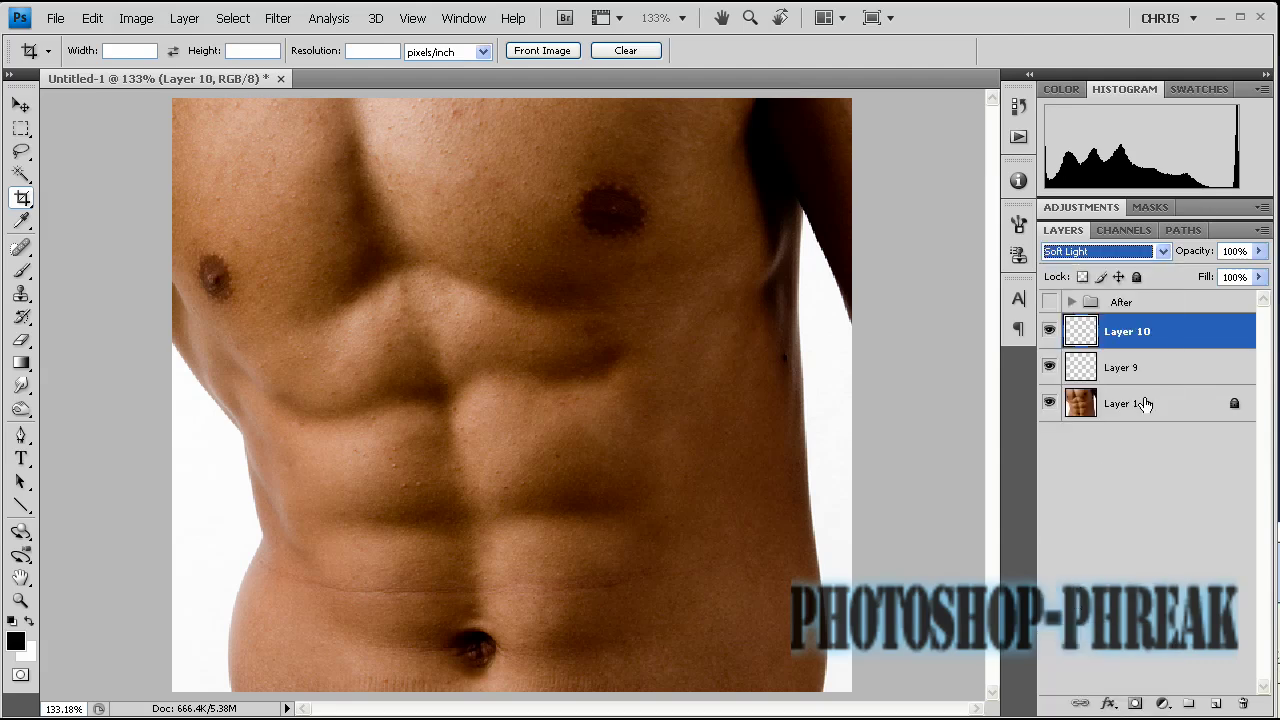
{"action": "left_click", "coordinate": [1137, 366]}
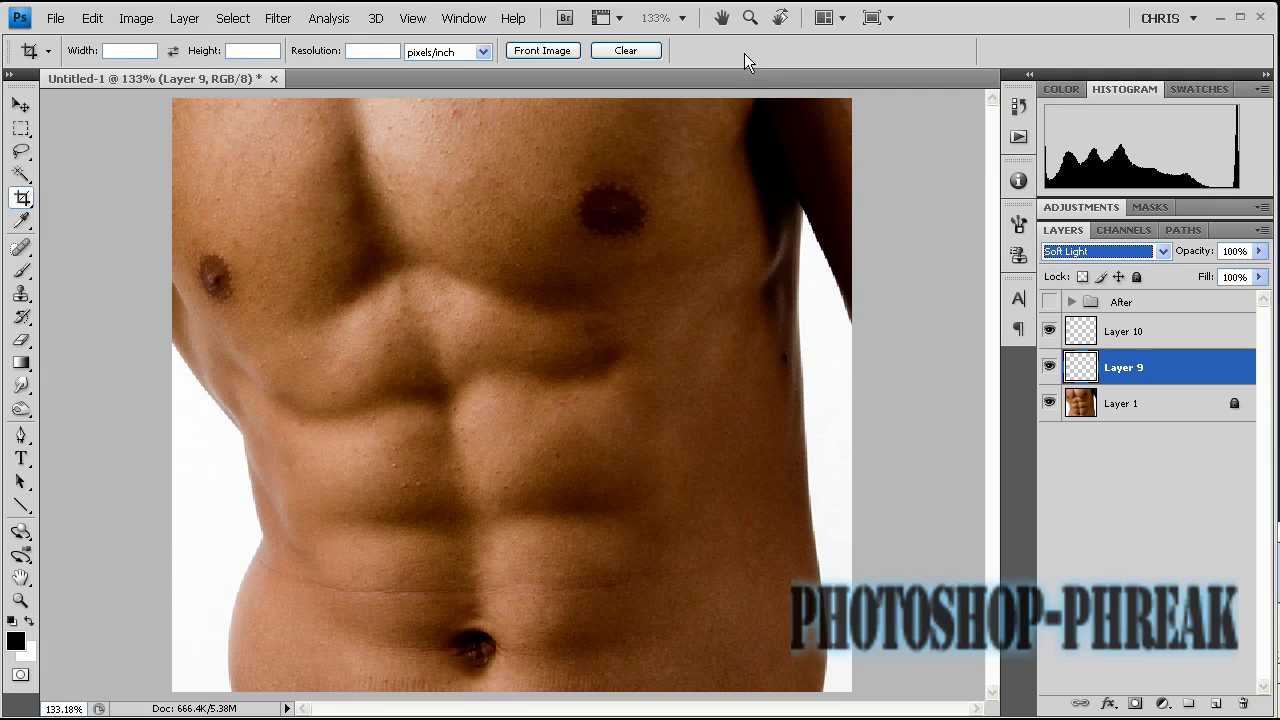
{"action": "left_click", "coordinate": [876, 175]}
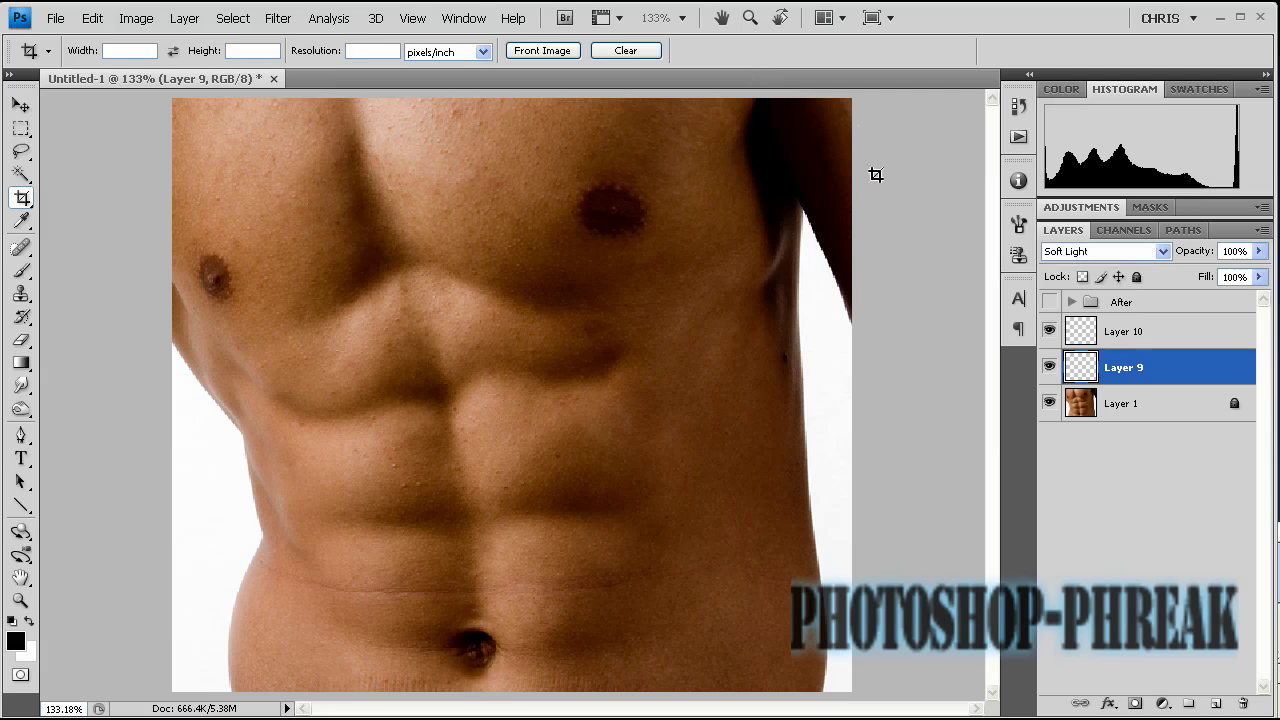
Switch to the Brush and set its hardness to 0% for soft edges.
{"action": "key", "text": "b"}
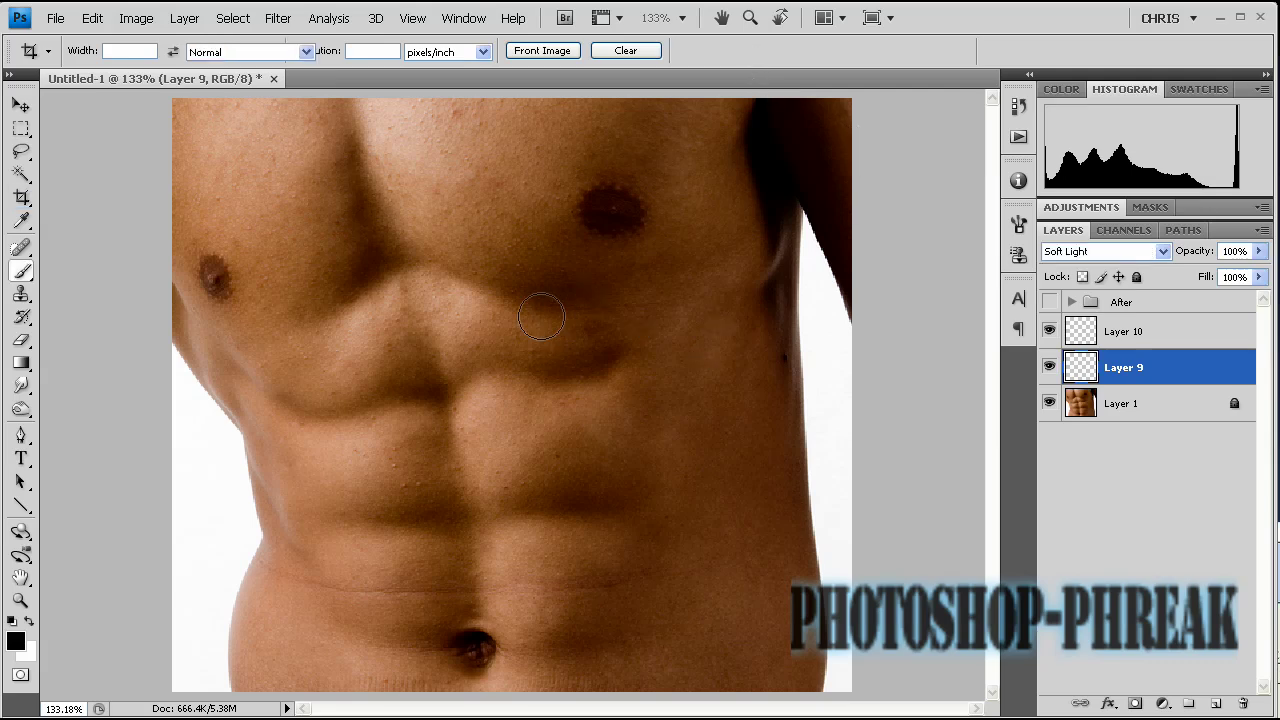
{"action": "right_click", "coordinate": [540, 317]}
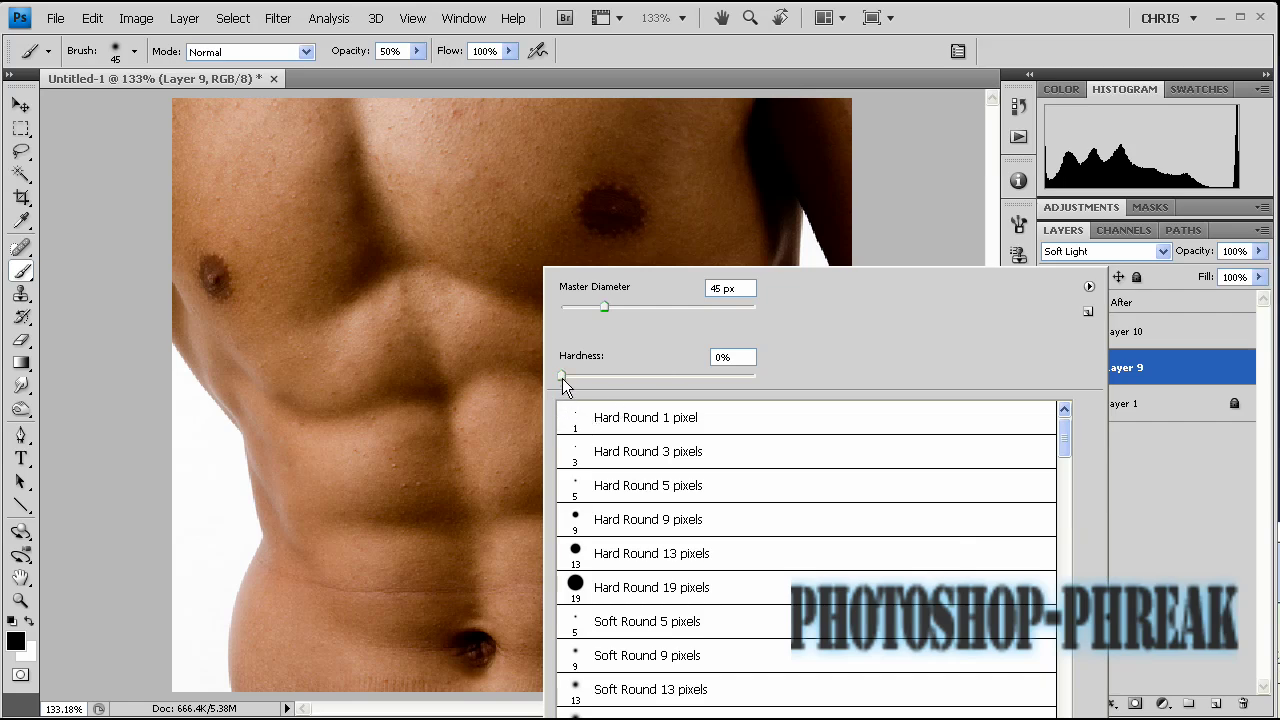
{"action": "left_click", "coordinate": [562, 377]}
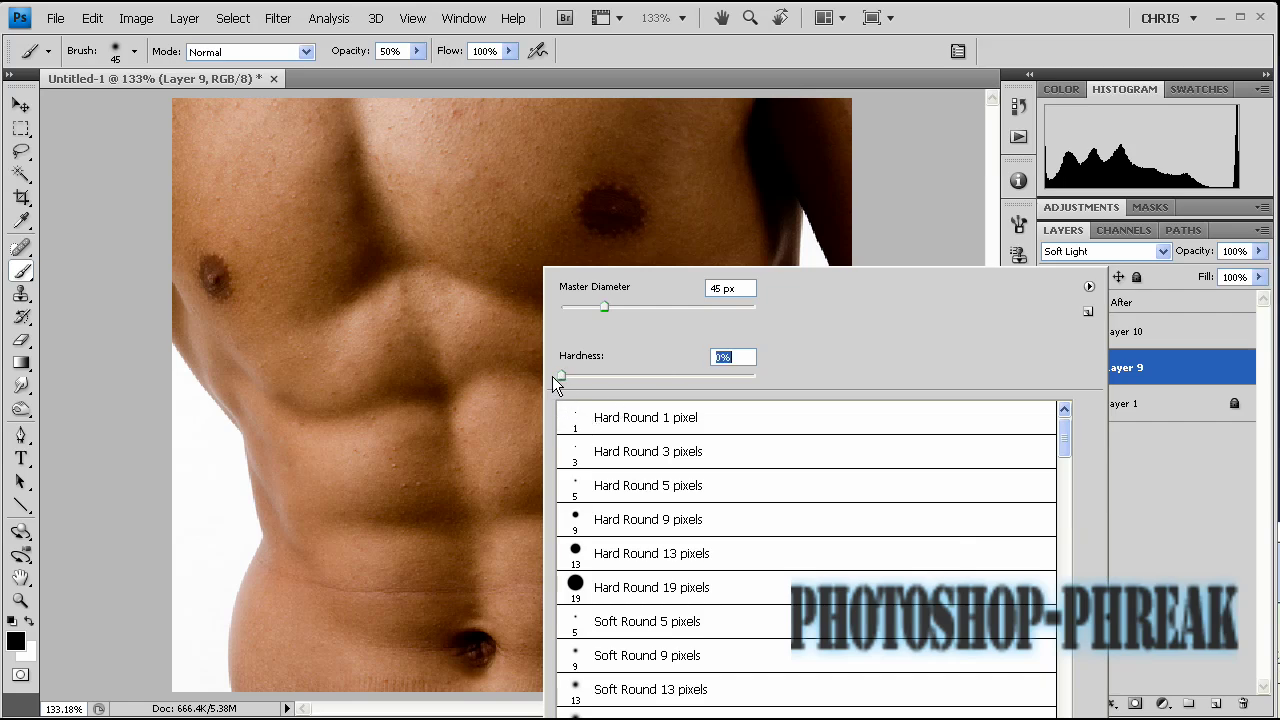
{"action": "left_click", "coordinate": [594, 55]}
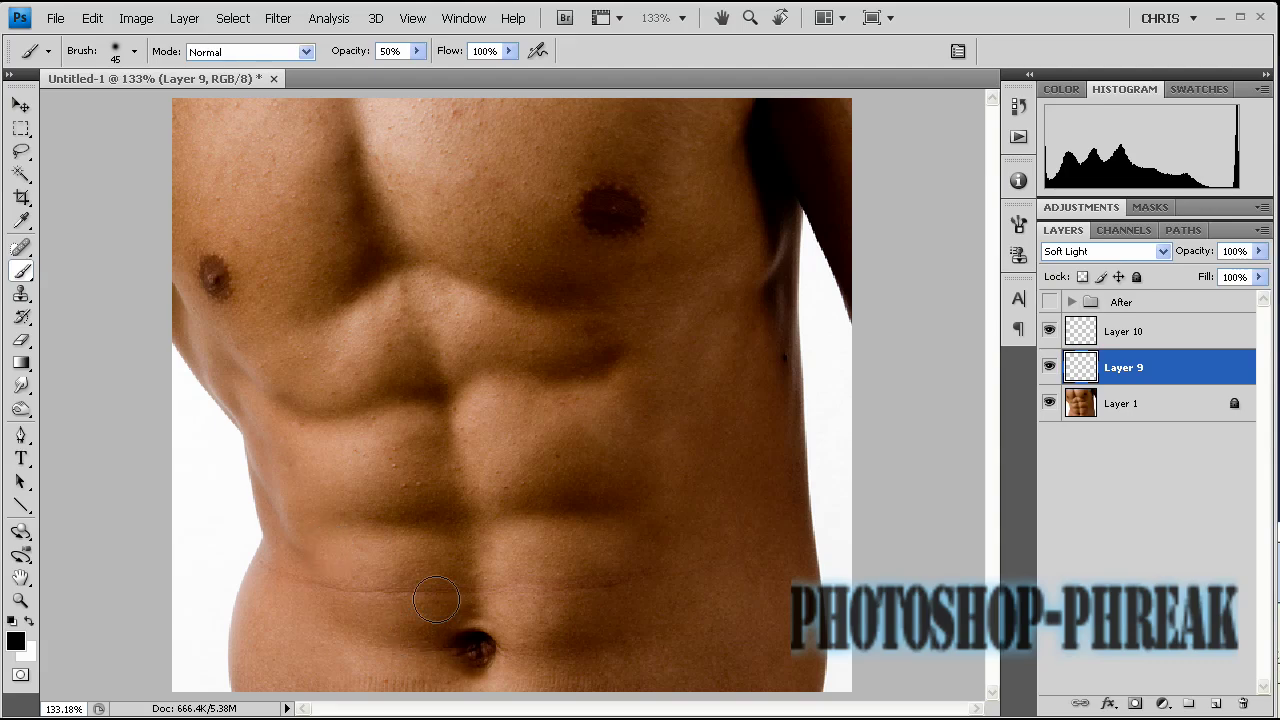
Zoom the abs to 300% and paint a 20 px black shadow line right of the navel.
{"action": "key", "text": "ctrl+plus"}
{"action": "key", "text": "ctrl+plus"}
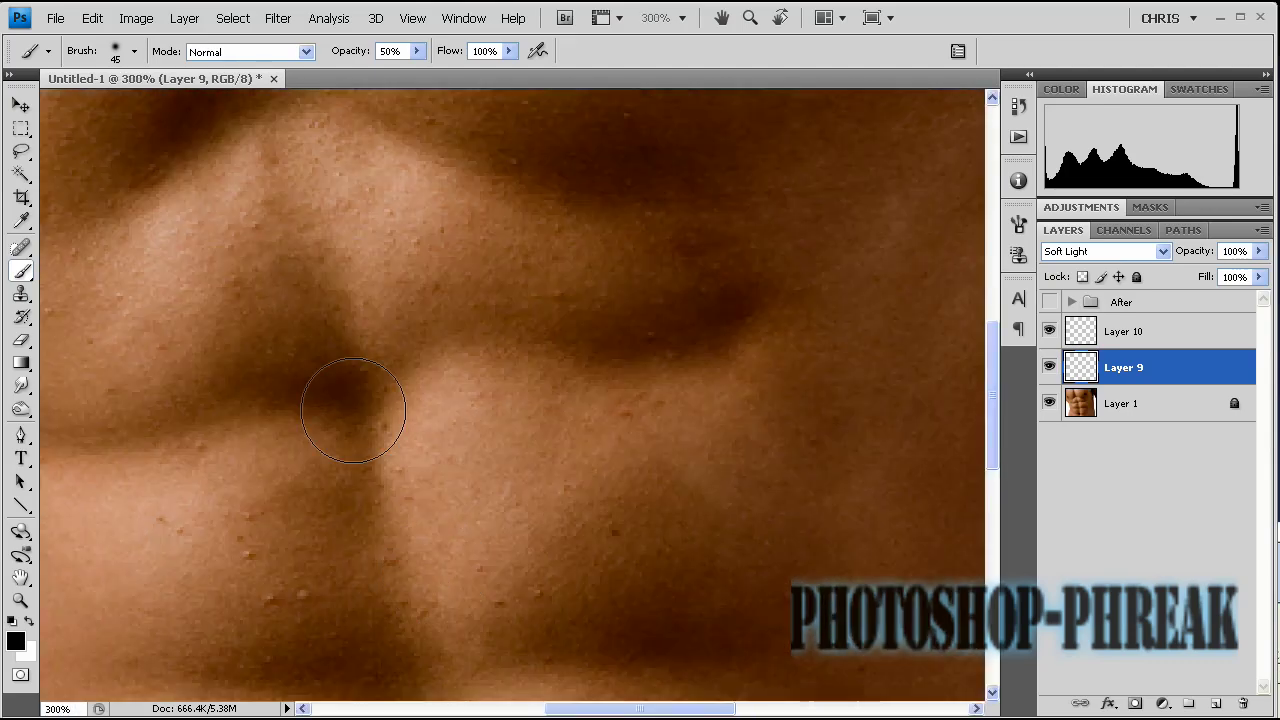
{"action": "key", "text": "space"}
{"action": "mouse_move", "coordinate": [471, 546]}
{"action": "left_mouse_down"}
{"action": "mouse_move", "coordinate": [514, 423]}
{"action": "mouse_move", "coordinate": [526, 484]}
{"action": "mouse_move", "coordinate": [534, 446]}
{"action": "mouse_move", "coordinate": [497, 434]}
{"action": "left_mouse_up"}
{"action": "key", "text": "bracketleft"}
{"action": "key", "text": "bracketleft"}
{"action": "key", "text": "bracketleft"}
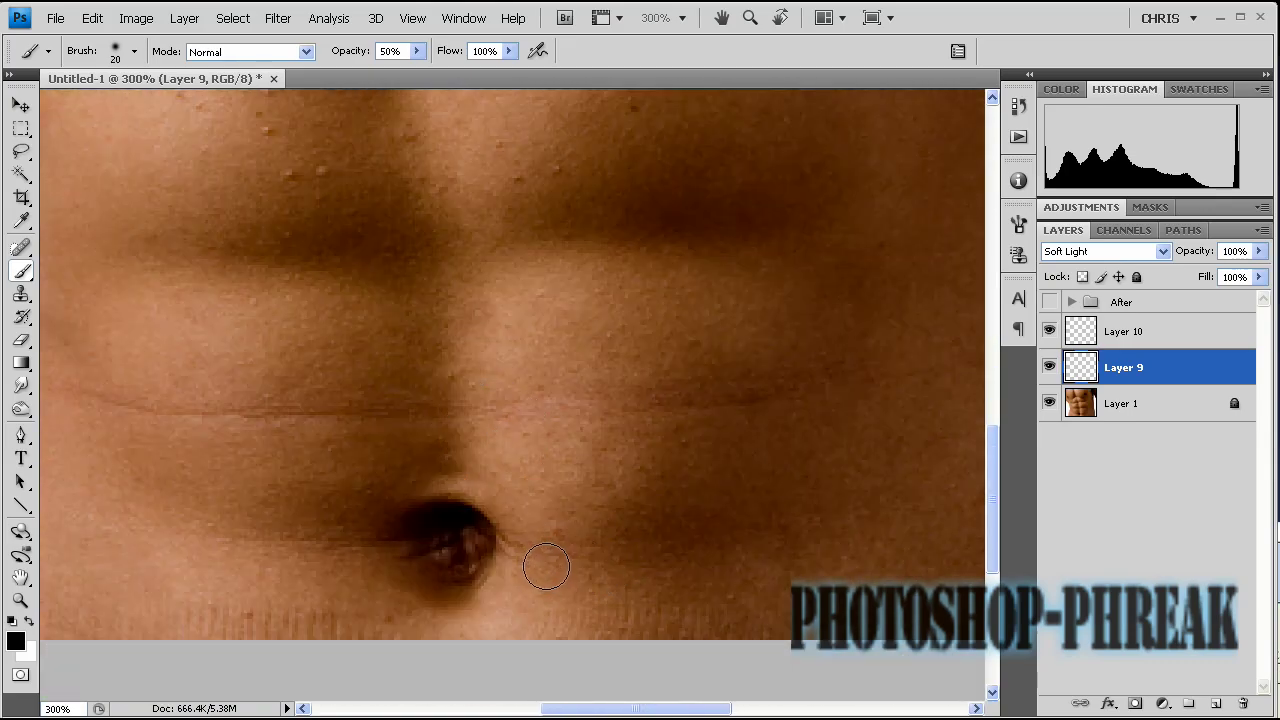
{"action": "mouse_move", "coordinate": [537, 560]}
{"action": "left_mouse_down"}
{"action": "mouse_move", "coordinate": [653, 559]}
{"action": "mouse_move", "coordinate": [763, 491]}
{"action": "left_mouse_up"}
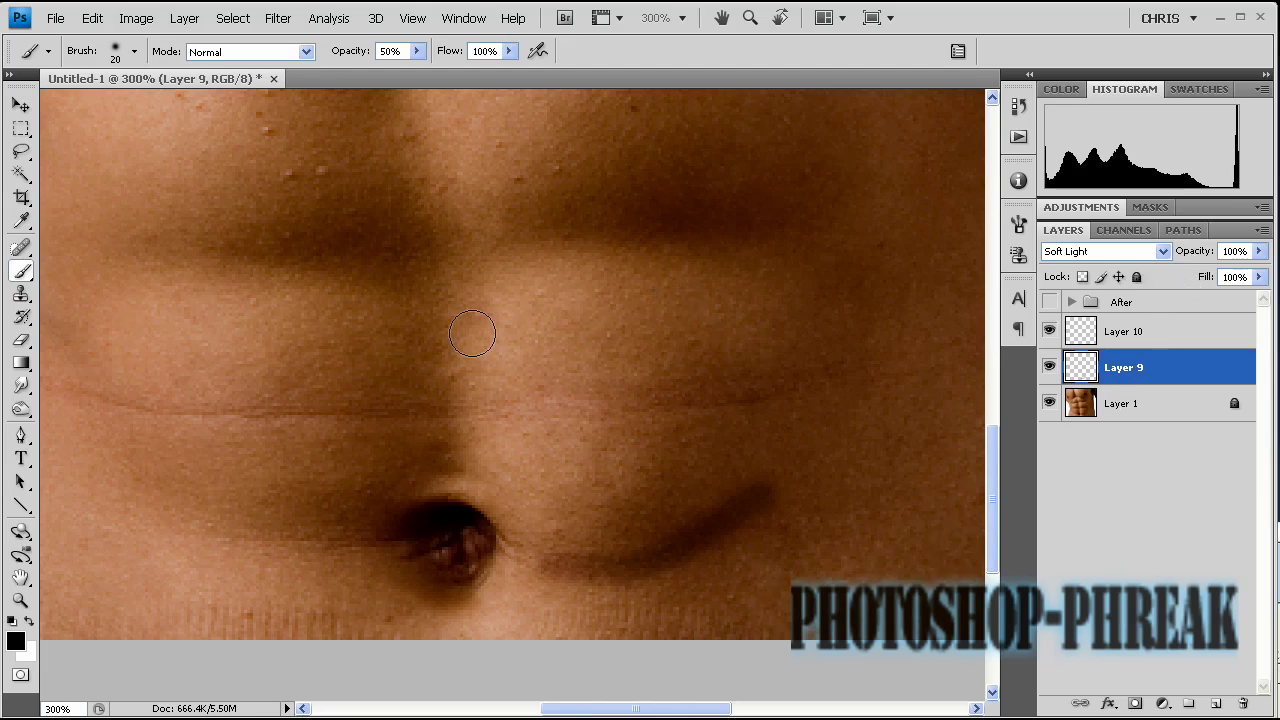
Reposition the view around the abs, then fit the whole torso on screen.
{"action": "scroll", "coordinate": [594, 341], "scroll_direction": "up", "scroll_amount": 3}
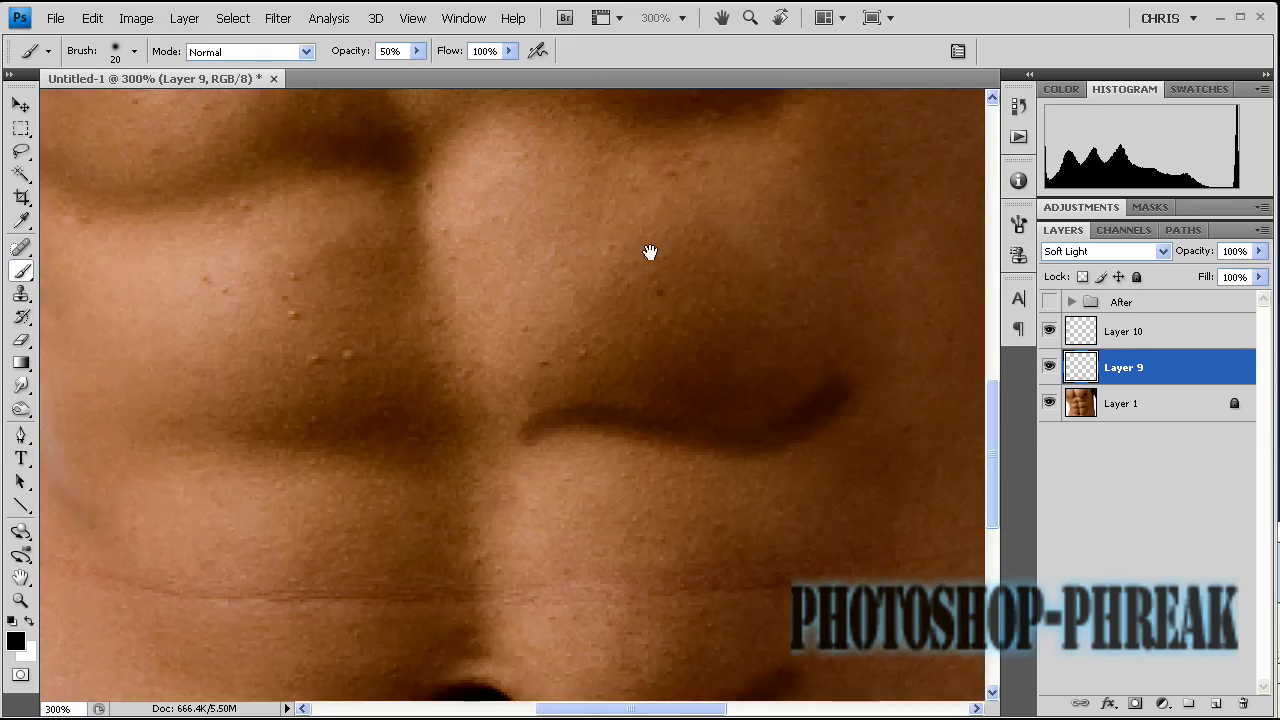
{"action": "scroll", "coordinate": [652, 251], "scroll_direction": "up", "scroll_amount": 3}
{"action": "left_click", "coordinate": [958, 51]}
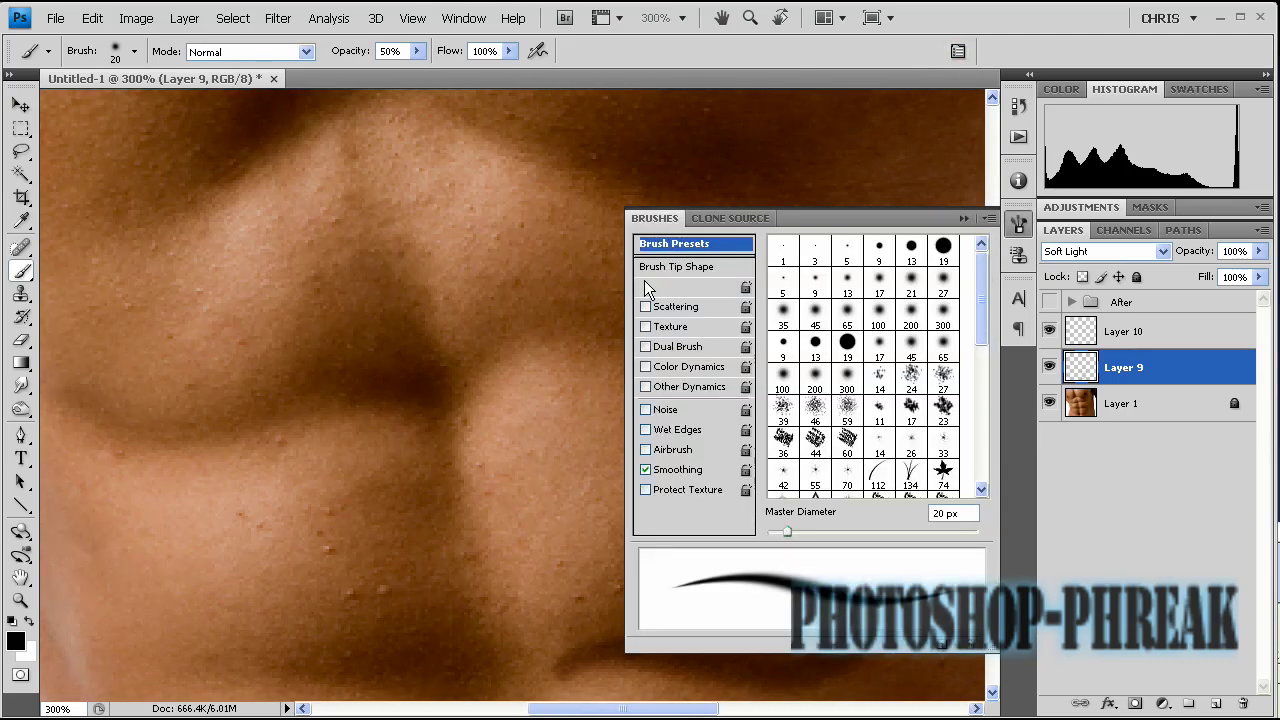
{"action": "left_click", "coordinate": [966, 217]}
{"action": "scroll", "coordinate": [611, 361], "scroll_direction": "up", "scroll_amount": 3}
{"action": "scroll", "coordinate": [611, 361], "scroll_direction": "up", "scroll_amount": 3}
{"action": "scroll", "coordinate": [611, 361], "scroll_direction": "left", "scroll_amount": 2}
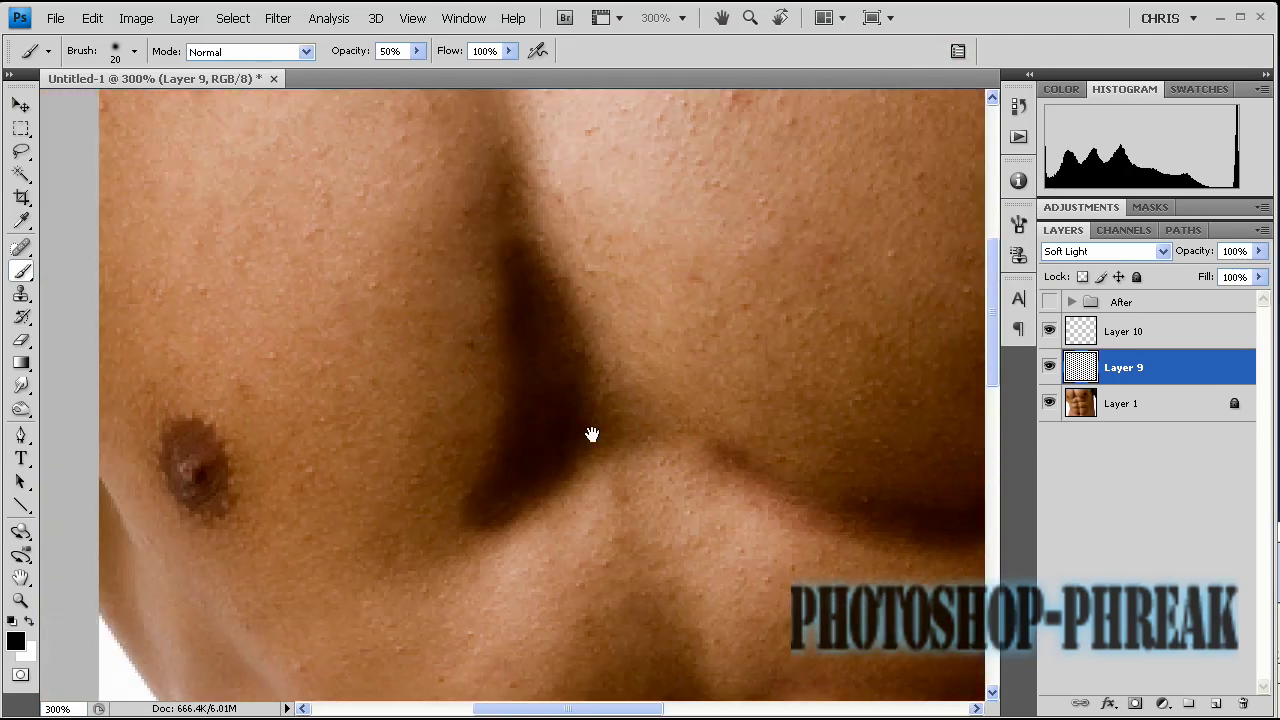
{"action": "scroll", "coordinate": [477, 343], "scroll_direction": "down", "scroll_amount": 5}
{"action": "scroll", "coordinate": [477, 343], "scroll_direction": "left", "scroll_amount": 1}
{"action": "key", "text": "ctrl+0"}
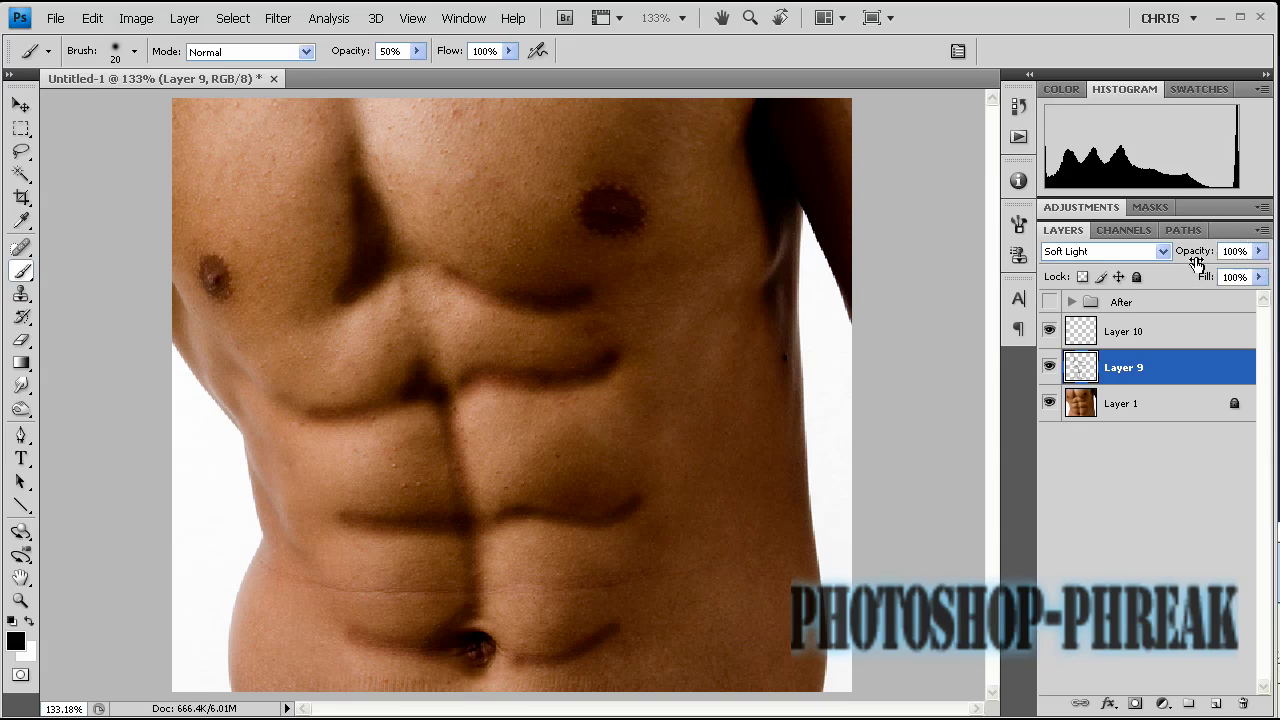
Lower Layer 9's opacity, hide and show it twice to compare, then select Layer 10.
{"action": "mouse_move", "coordinate": [1208, 261]}
{"action": "left_mouse_down"}
{"action": "mouse_move", "coordinate": [1115, 261]}
{"action": "mouse_move", "coordinate": [1206, 258]}
{"action": "left_mouse_up"}
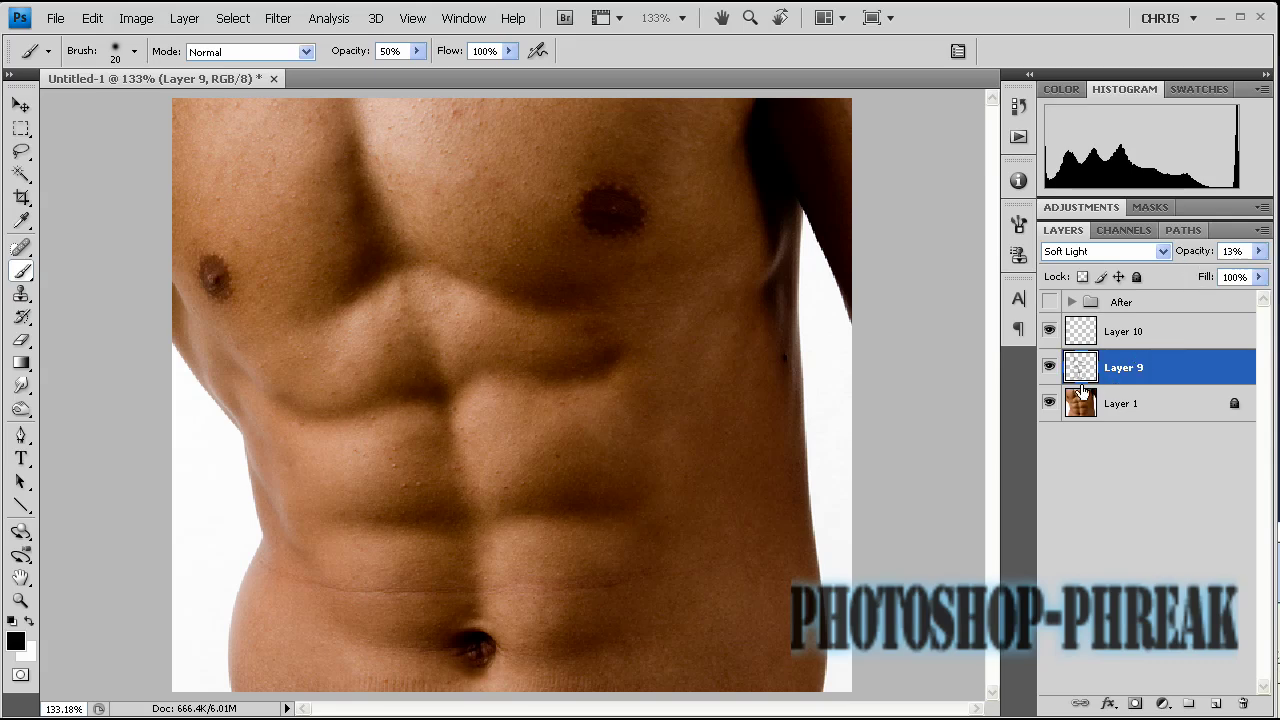
{"action": "left_click", "coordinate": [1050, 367]}
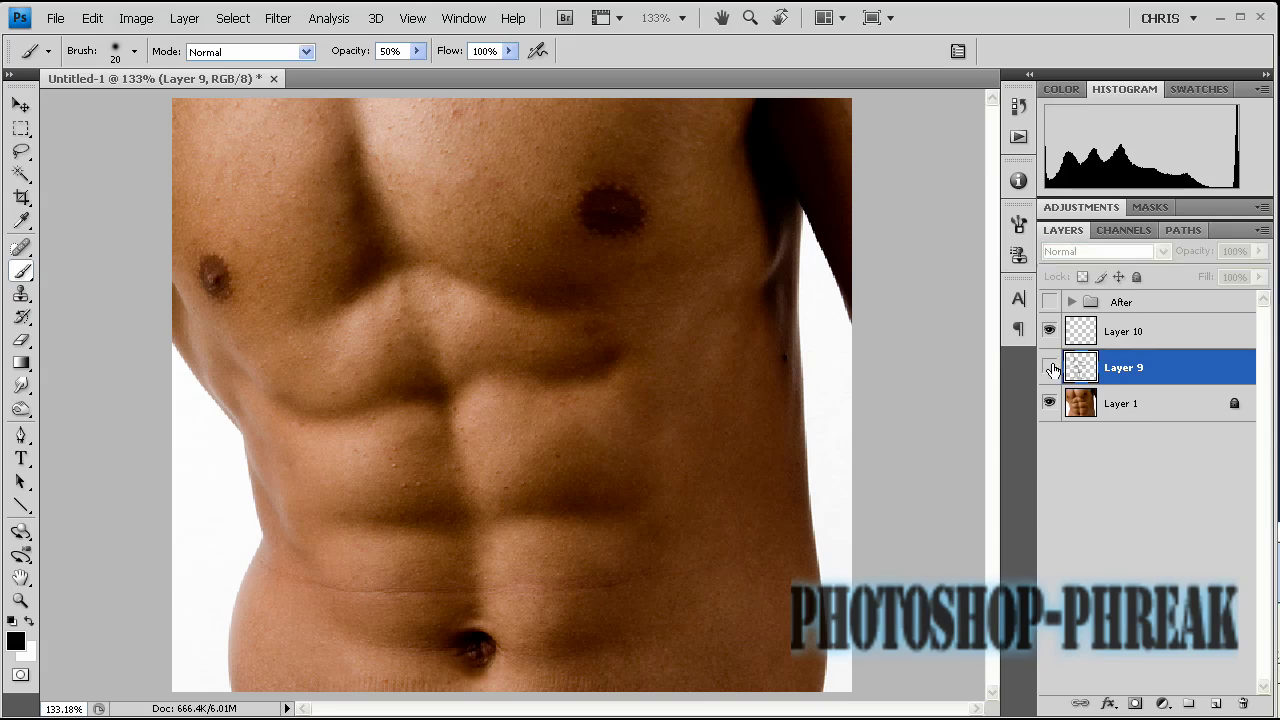
{"action": "left_click", "coordinate": [1050, 367]}
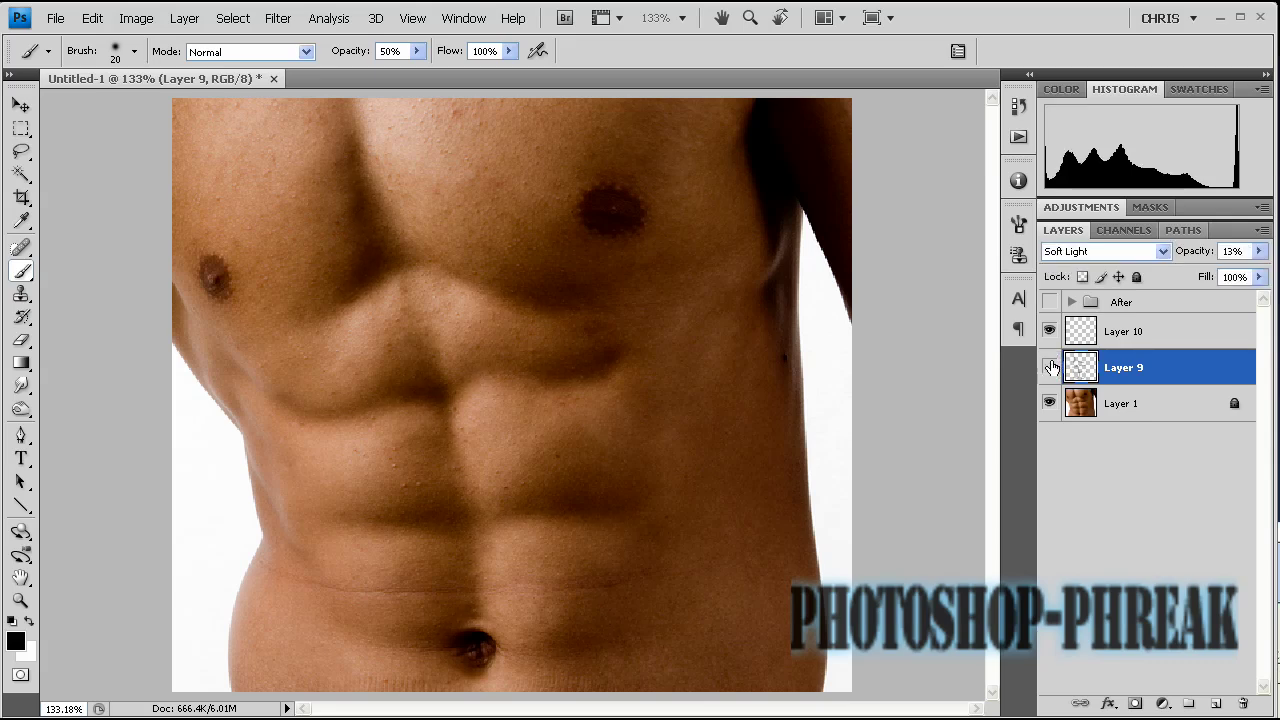
{"action": "left_click", "coordinate": [1050, 367]}
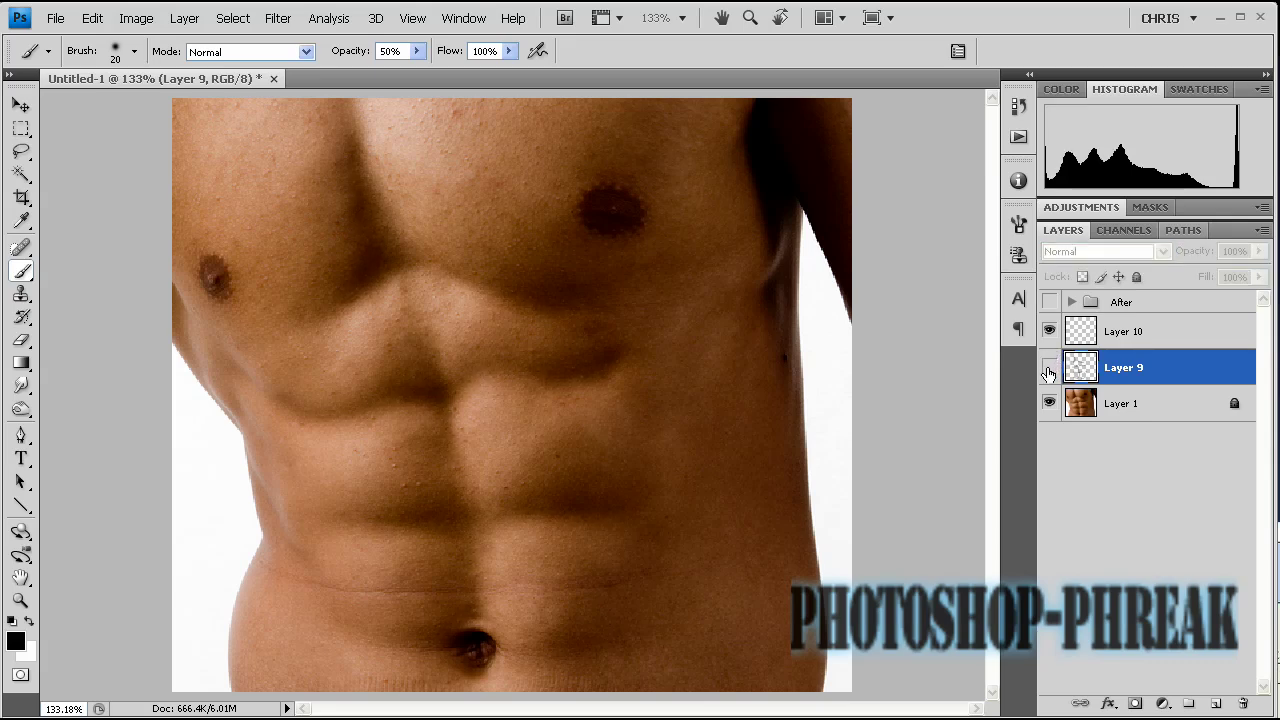
{"action": "left_click", "coordinate": [1050, 368]}
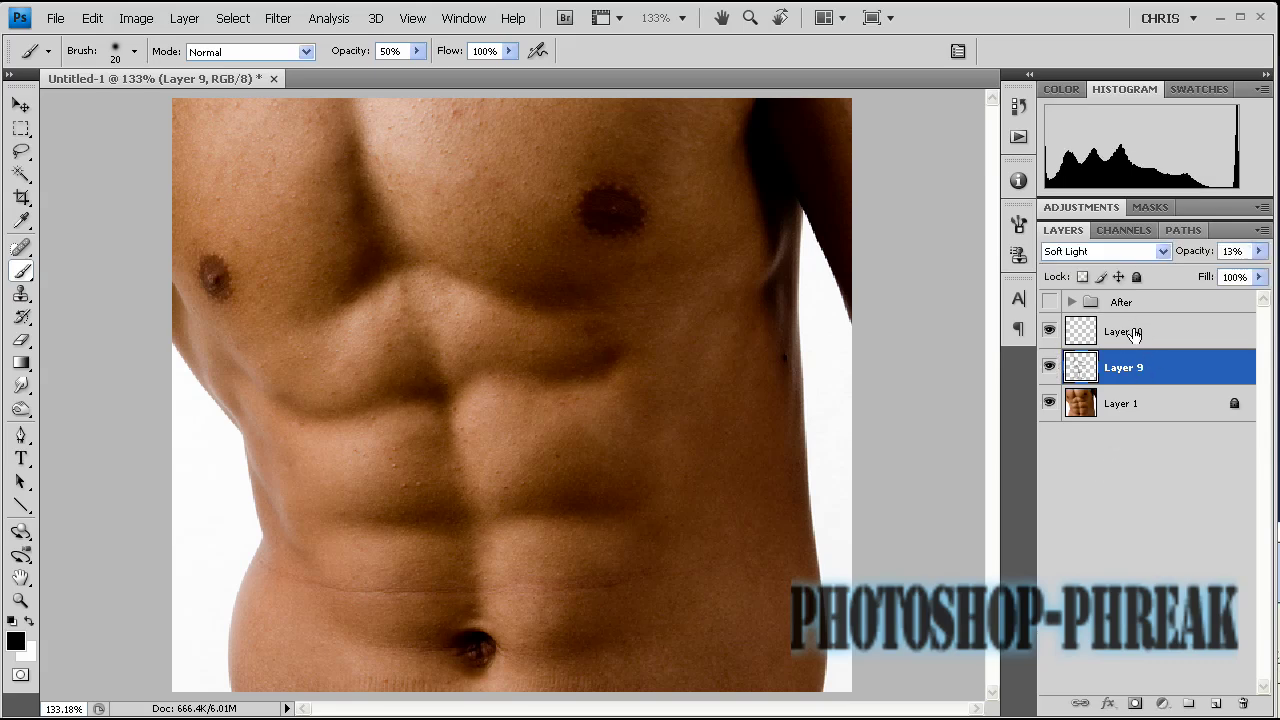
{"action": "left_click", "coordinate": [1138, 332]}
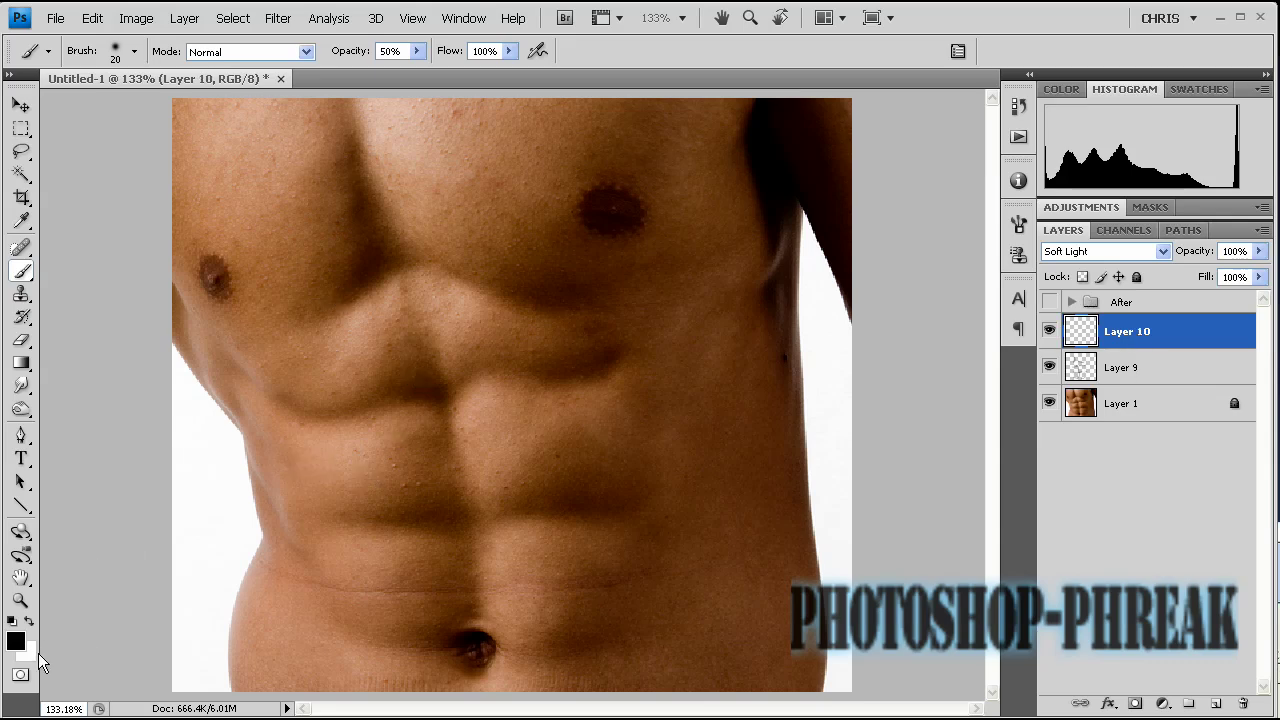
With white as the colour, zoom in and paint a highlight up the centre abs, then fit the view.
{"action": "key", "text": "x"}
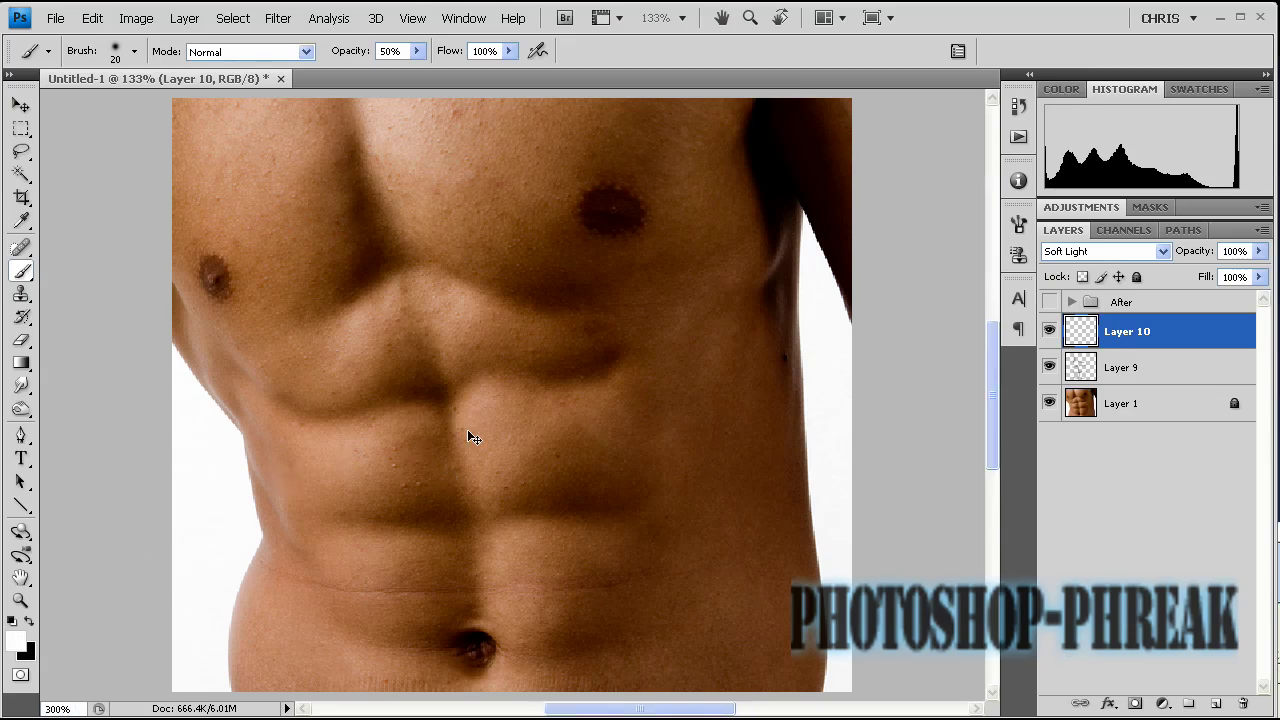
{"action": "key", "text": "ctrl+plus"}
{"action": "key", "text": "ctrl+plus"}
{"action": "key", "text": "ctrl+plus"}
{"action": "mouse_move", "coordinate": [223, 380]}
{"action": "left_mouse_down"}
{"action": "mouse_move", "coordinate": [397, 283]}
{"action": "mouse_move", "coordinate": [423, 505]}
{"action": "mouse_move", "coordinate": [423, 420]}
{"action": "mouse_move", "coordinate": [409, 400]}
{"action": "left_mouse_up"}
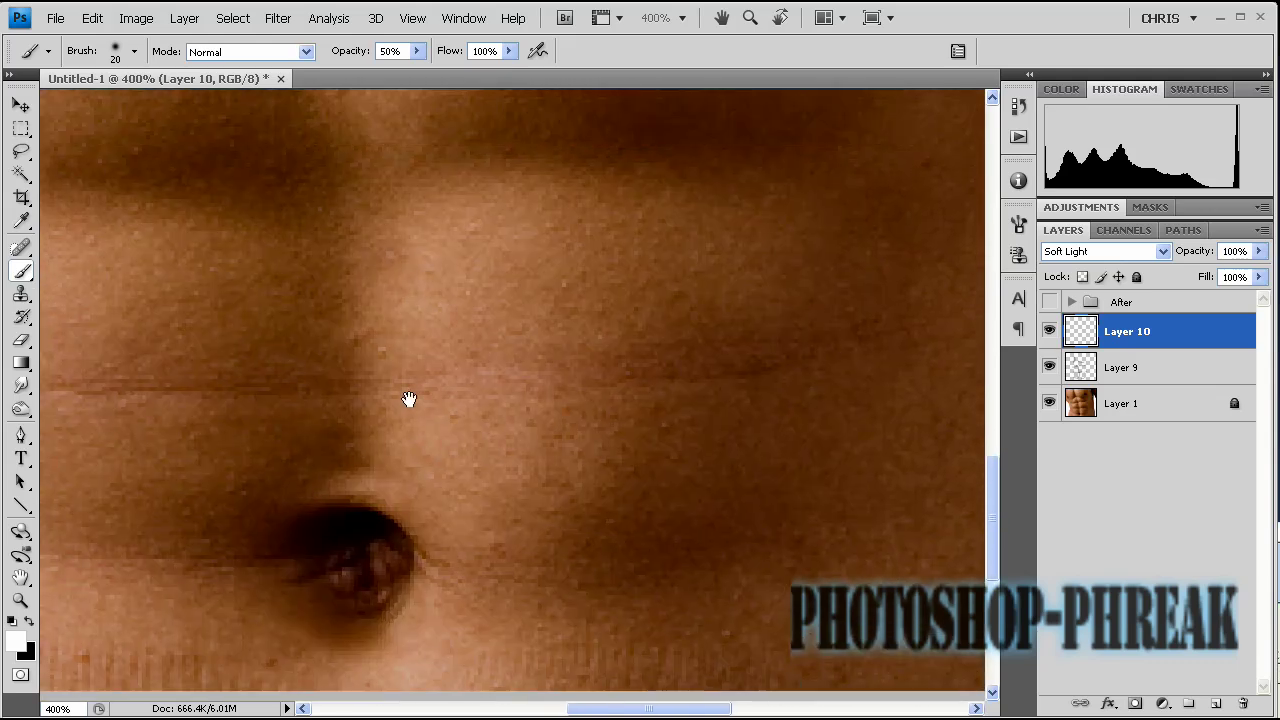
{"action": "mouse_move", "coordinate": [412, 450]}
{"action": "left_mouse_down"}
{"action": "mouse_move", "coordinate": [400, 303]}
{"action": "mouse_move", "coordinate": [417, 271]}
{"action": "mouse_move", "coordinate": [453, 243]}
{"action": "mouse_move", "coordinate": [508, 234]}
{"action": "mouse_move", "coordinate": [557, 243]}
{"action": "mouse_move", "coordinate": [580, 286]}
{"action": "left_mouse_up"}
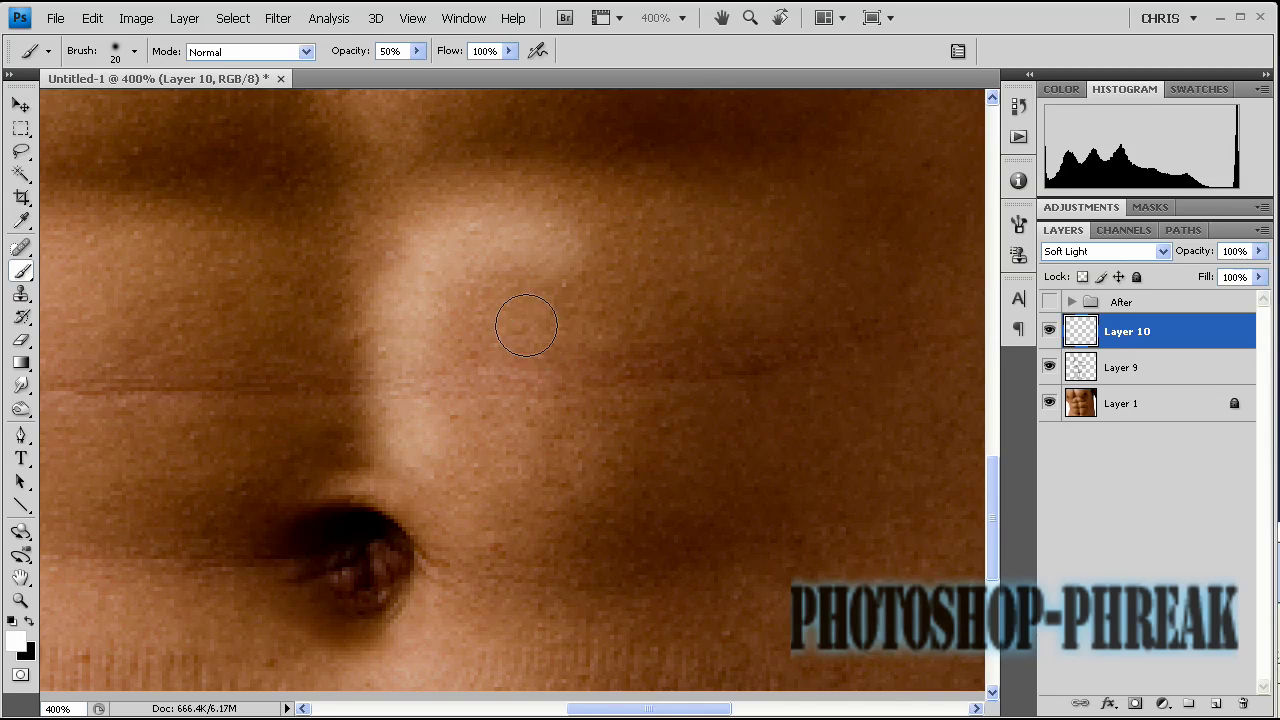
{"action": "key", "text": "ctrl+0"}
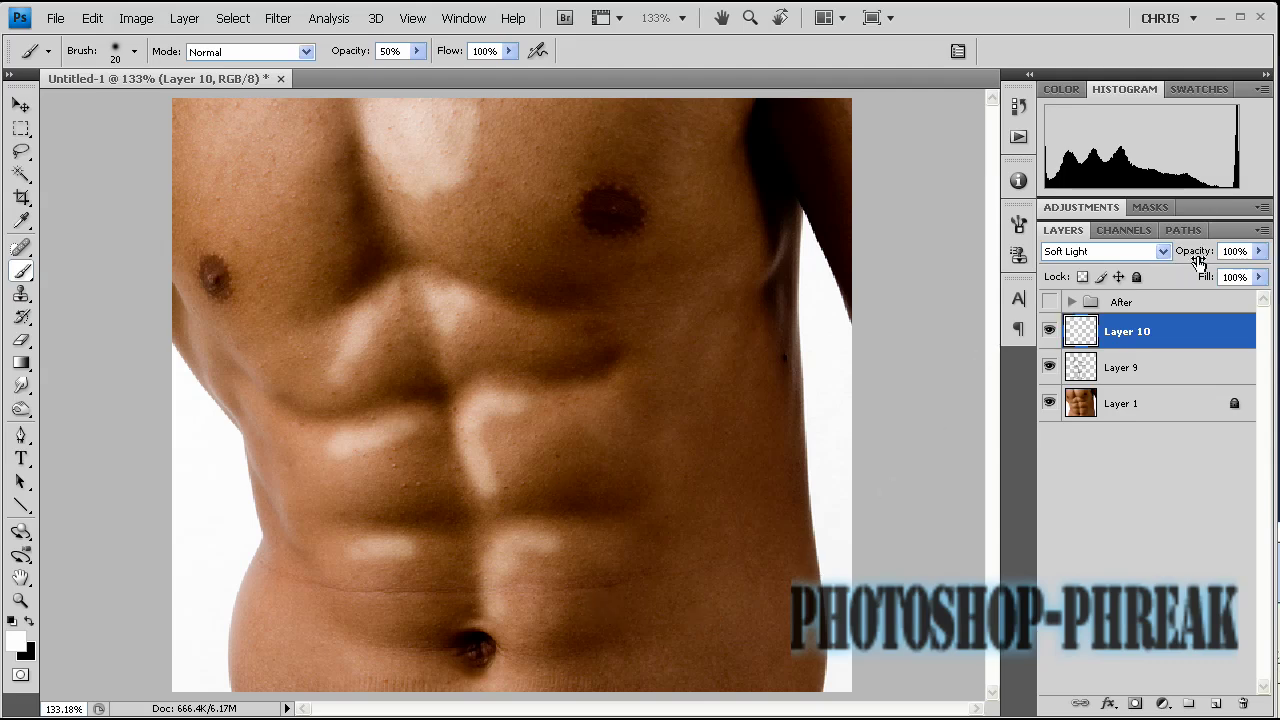
Drop Layer 10 to 29% opacity, add a mask, and paint black over the lower abs and left chest.
{"action": "left_click_drag", "start_coordinate": [1196, 260], "coordinate": [1126, 264]}
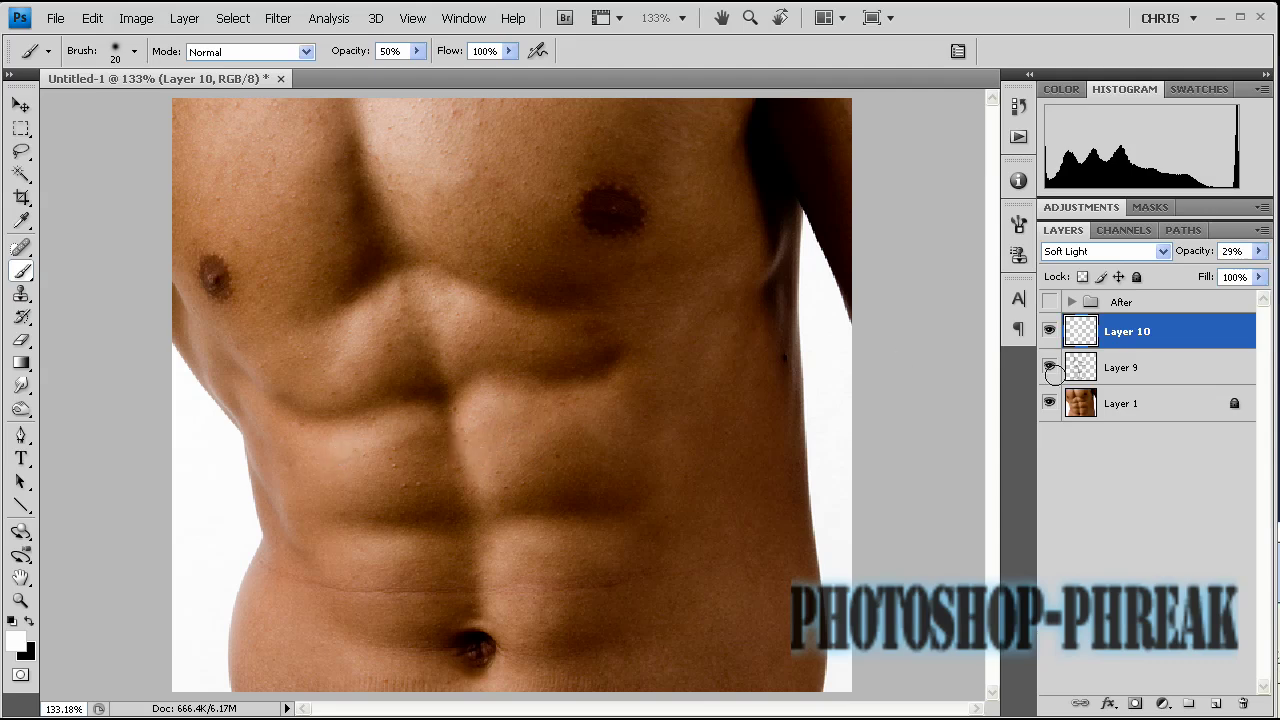
{"action": "left_click", "coordinate": [1135, 703]}
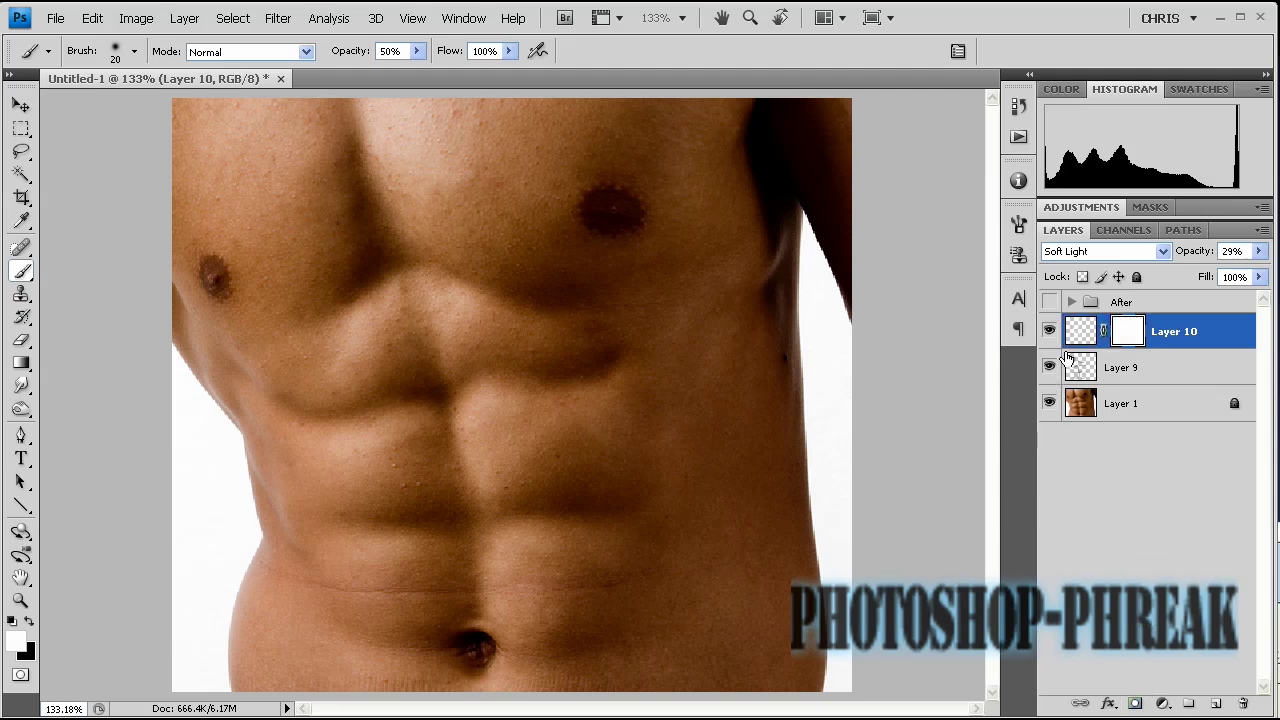
{"action": "key", "text": "x"}
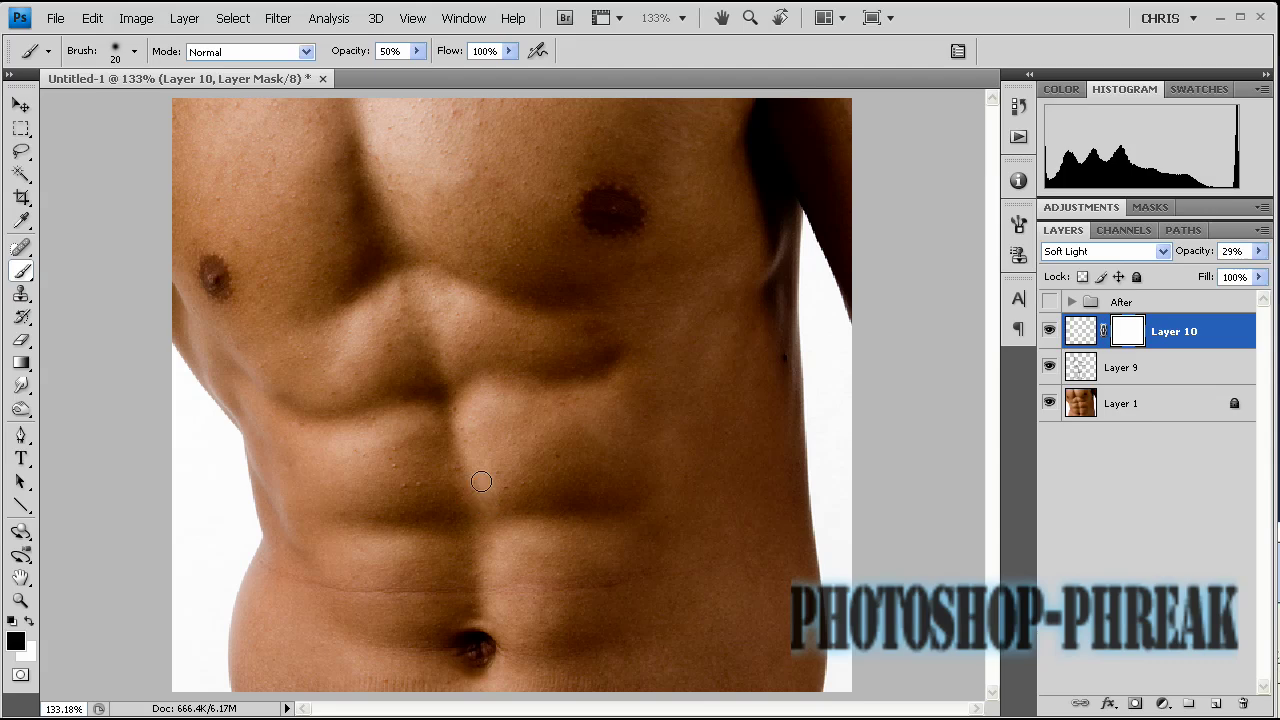
{"action": "left_click_drag", "start_coordinate": [483, 487], "coordinate": [486, 460]}
{"action": "mouse_move", "coordinate": [345, 364]}
{"action": "left_mouse_down"}
{"action": "mouse_move", "coordinate": [354, 331]}
{"action": "mouse_move", "coordinate": [343, 323]}
{"action": "mouse_move", "coordinate": [343, 338]}
{"action": "left_mouse_up"}
Switch the colour back to white and reset the brush opacity to 50%.
{"action": "key", "text": "x"}
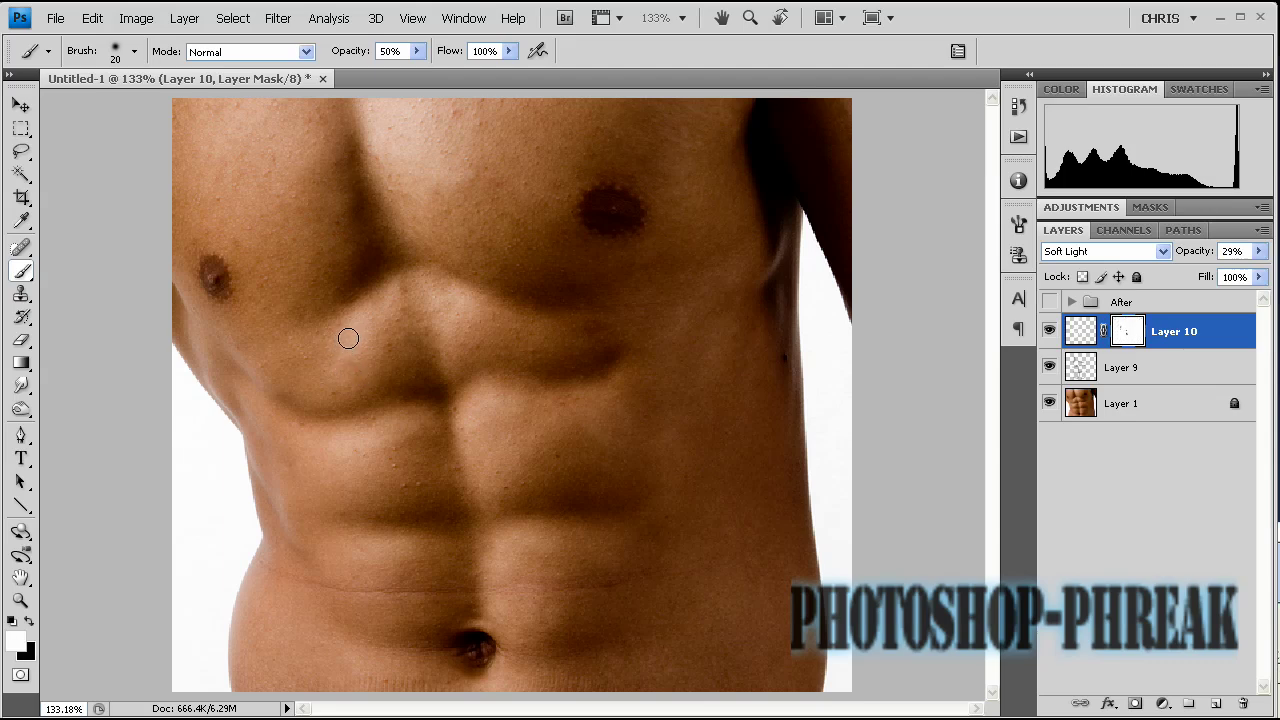
{"action": "key", "text": "0"}
{"action": "key", "text": "5"}
Select Layer 9, add a layer mask, and paint black to hide one small shading spot.
{"action": "left_click", "coordinate": [1213, 372]}
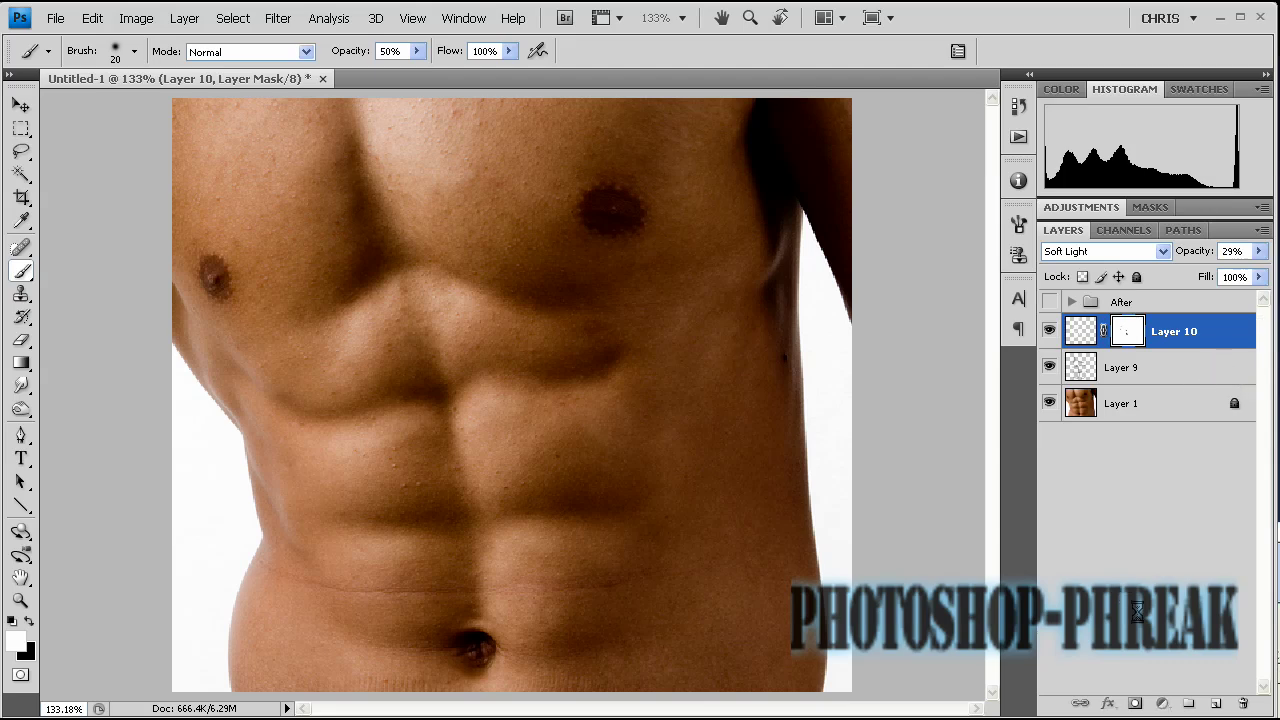
{"action": "left_click", "coordinate": [1135, 703]}
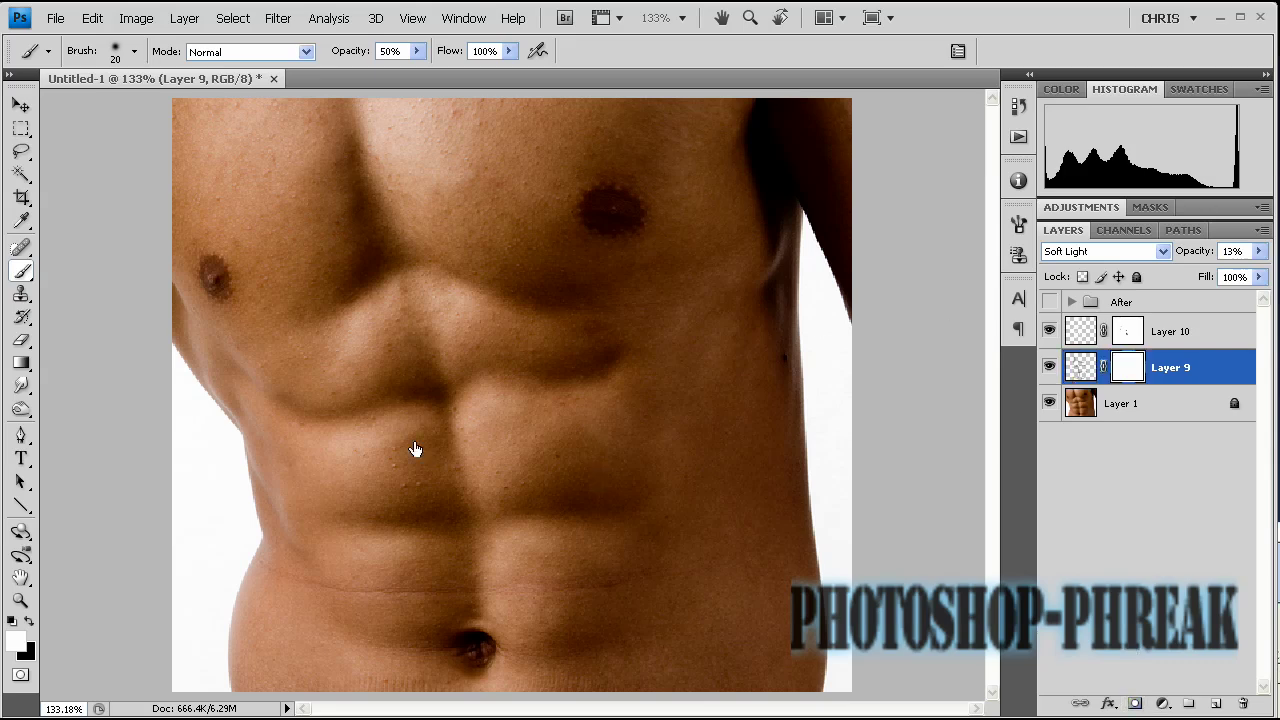
{"action": "key", "text": "x"}
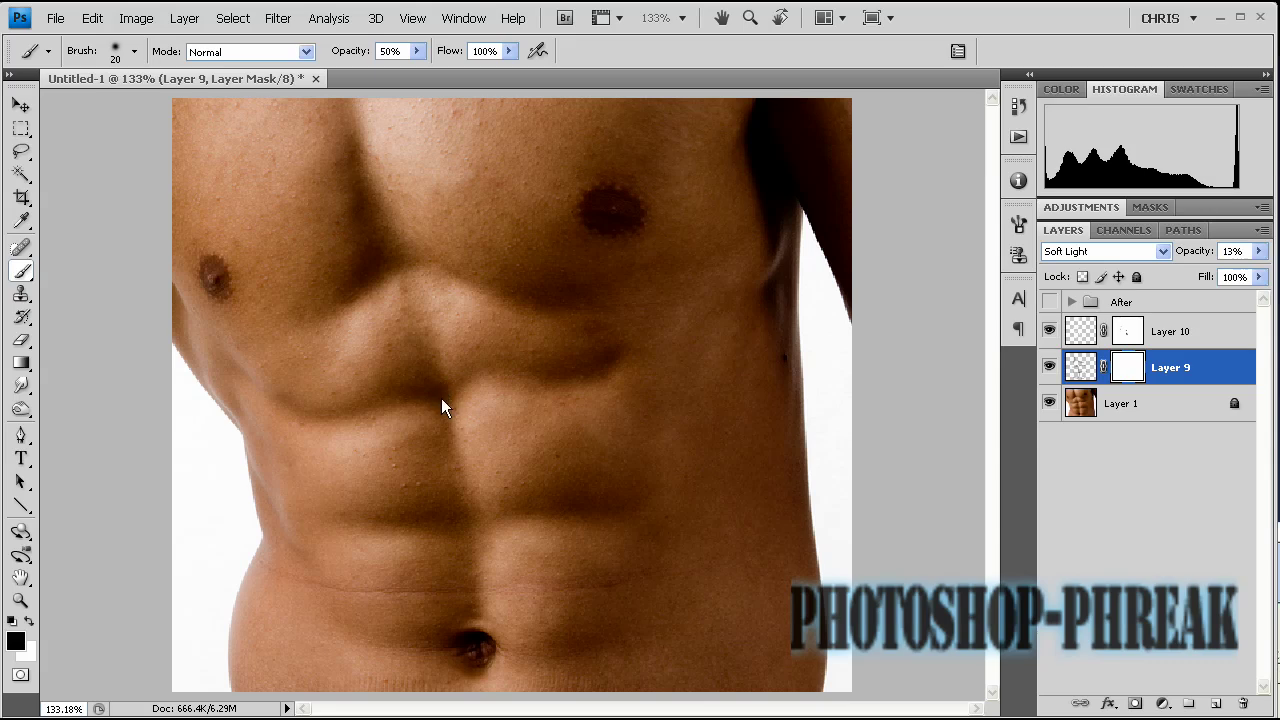
{"action": "left_click", "coordinate": [445, 413]}
Group Layer 9 and Layer 10 and name the group 'D&G'.
{"action": "left_click", "coordinate": [1174, 336], "text": "shift"}
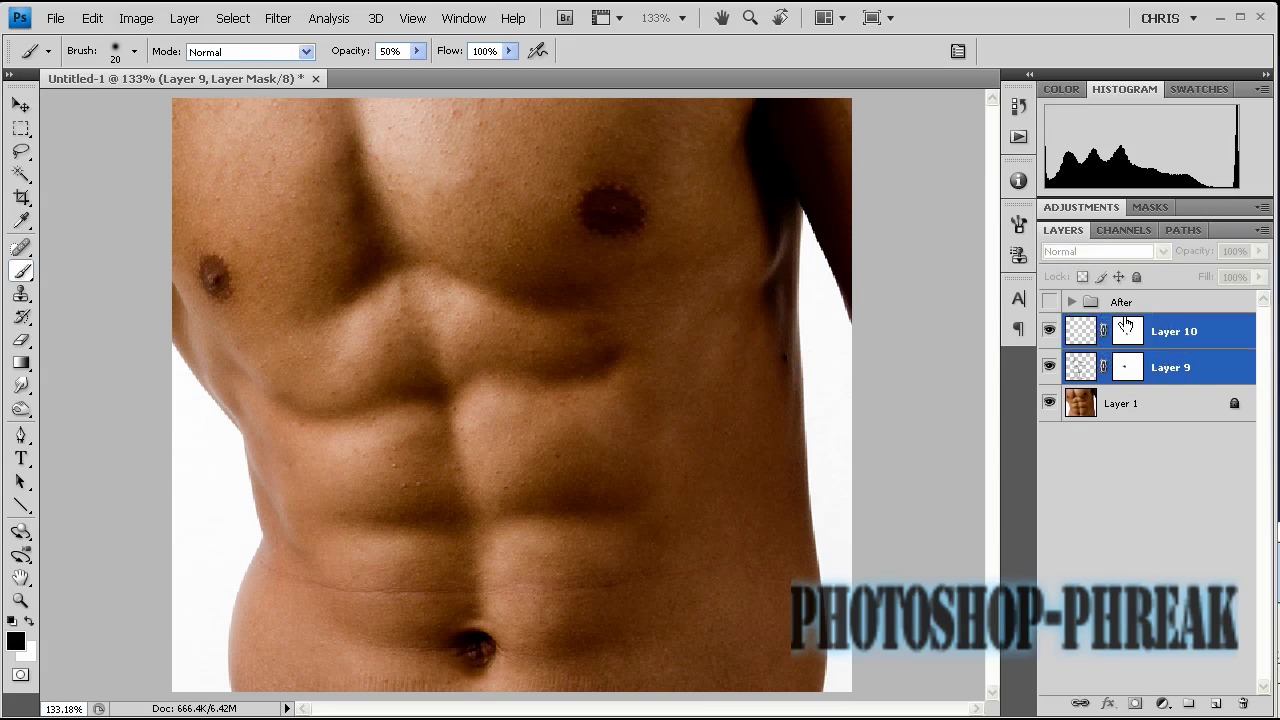
{"action": "key", "text": "ctrl+g"}
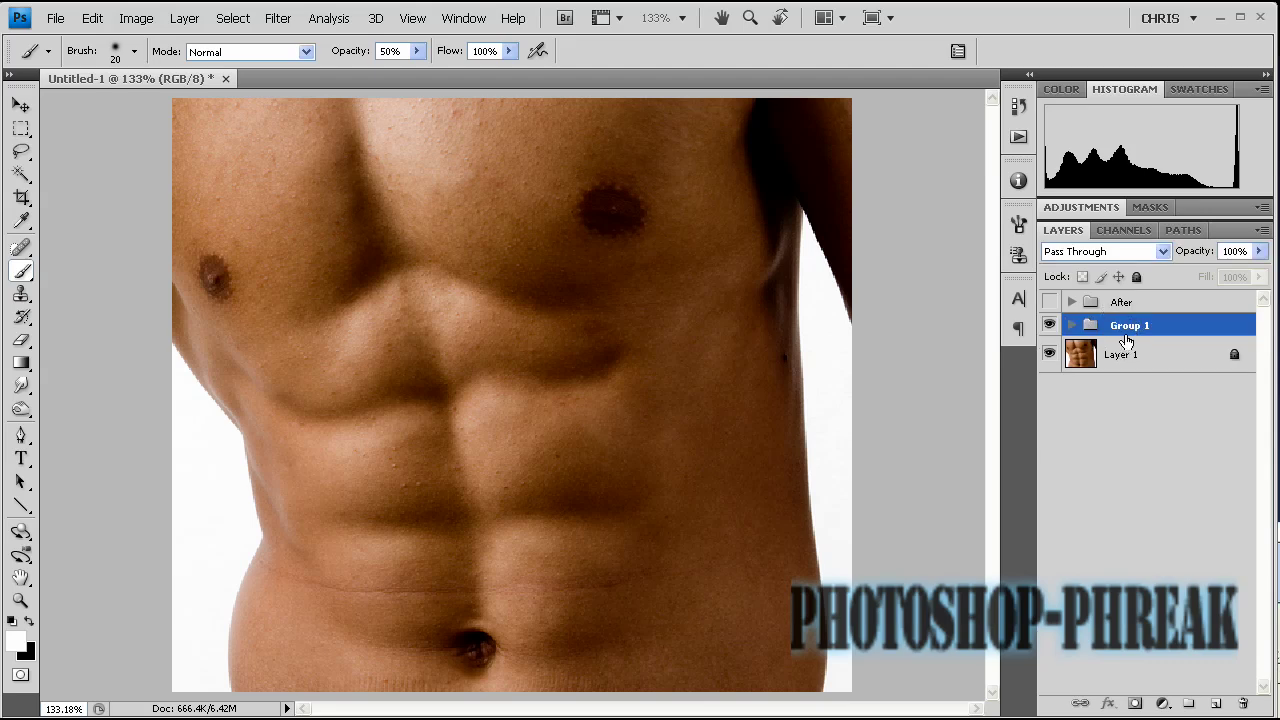
{"action": "double_click", "coordinate": [1138, 334], "text": "alt"}
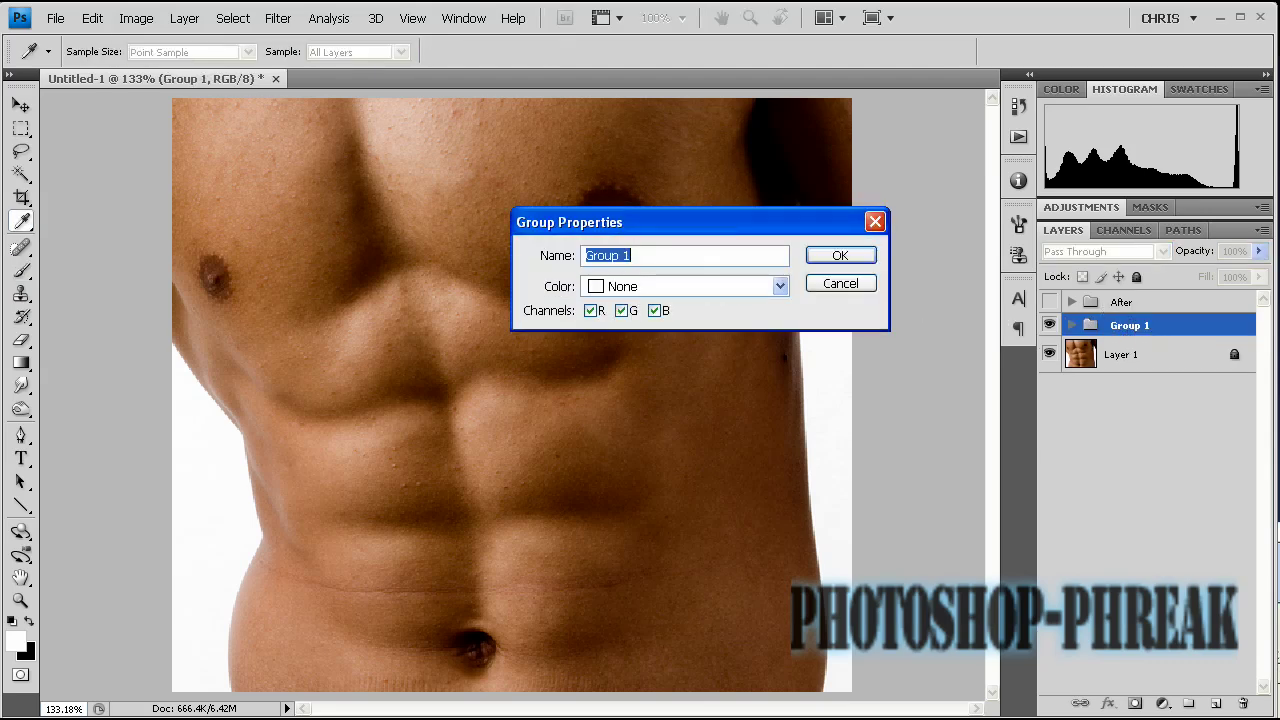
{"action": "type", "text": "D&G"}
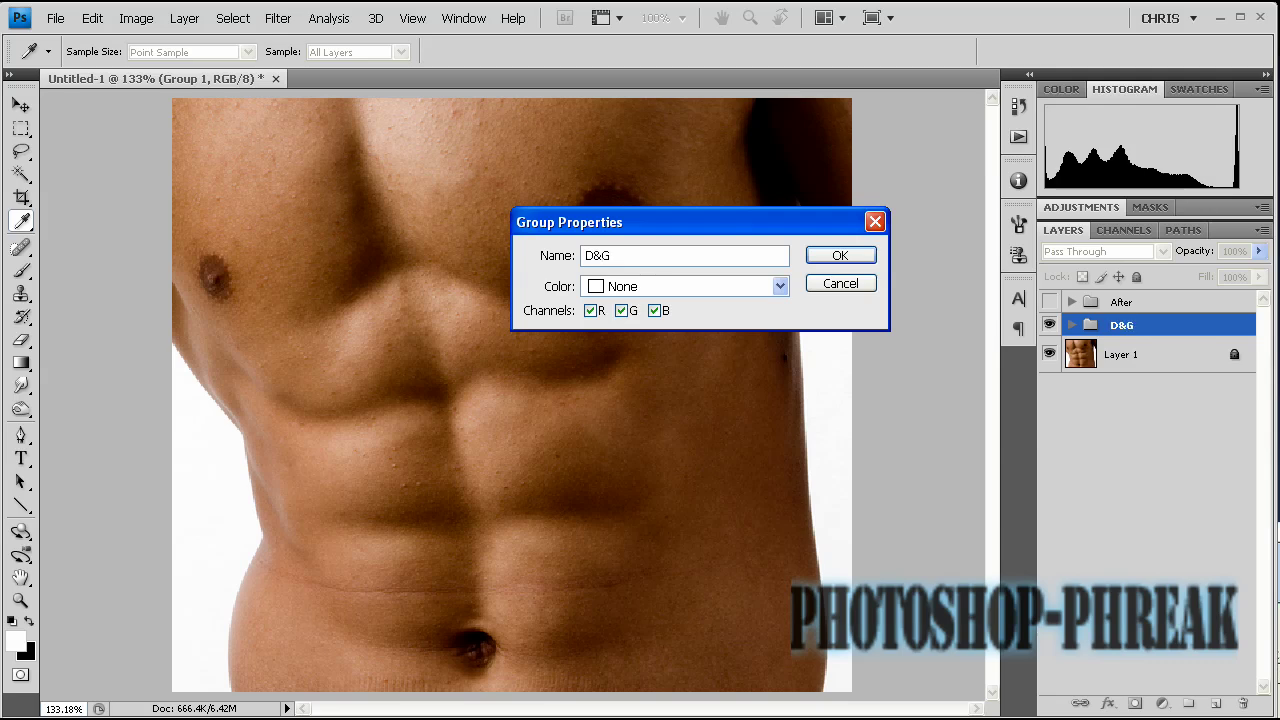
{"action": "key", "text": "Return"}
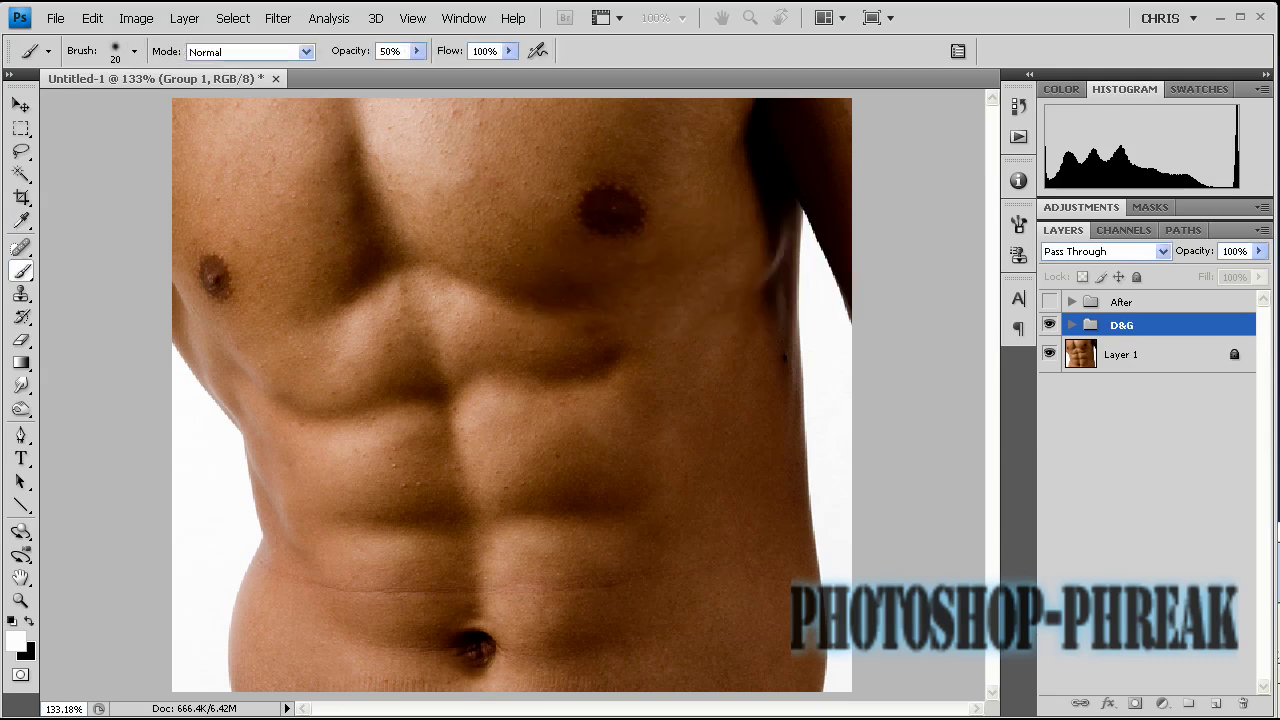
Hide and show the D&G group to compare, then select the base photo Layer 1.
{"action": "left_click", "coordinate": [1049, 327]}
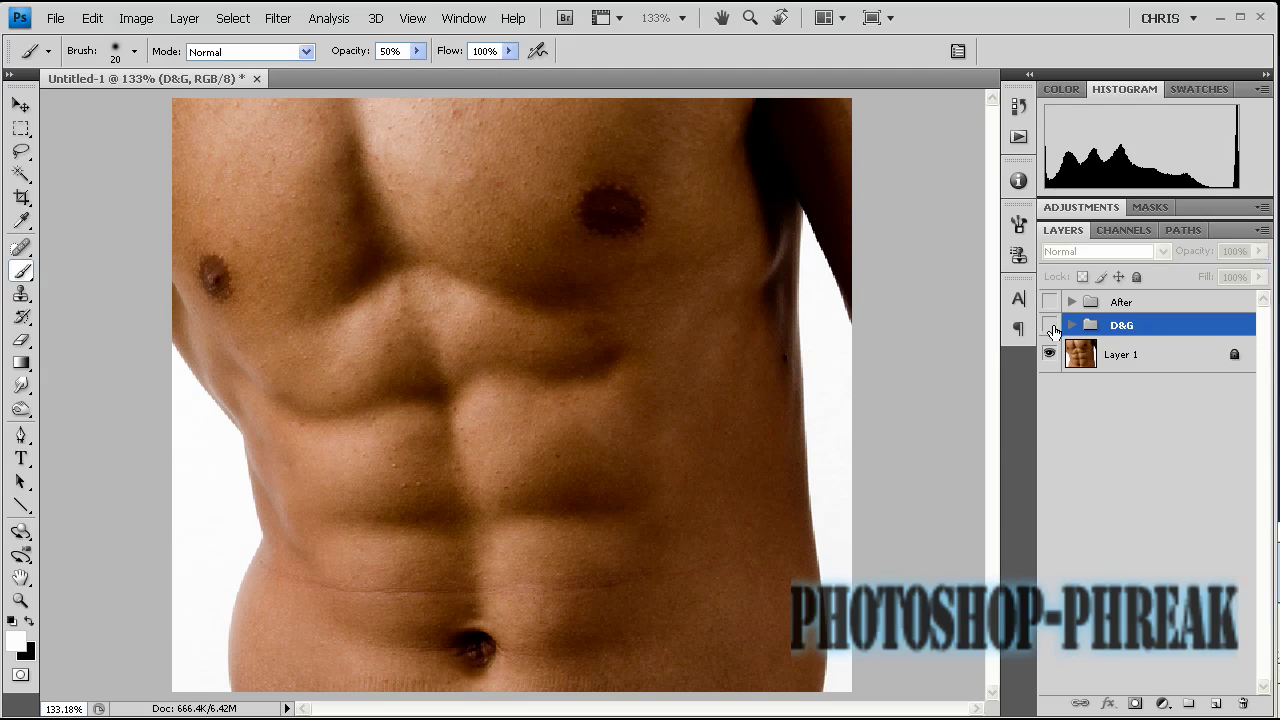
{"action": "left_click", "coordinate": [1049, 326]}
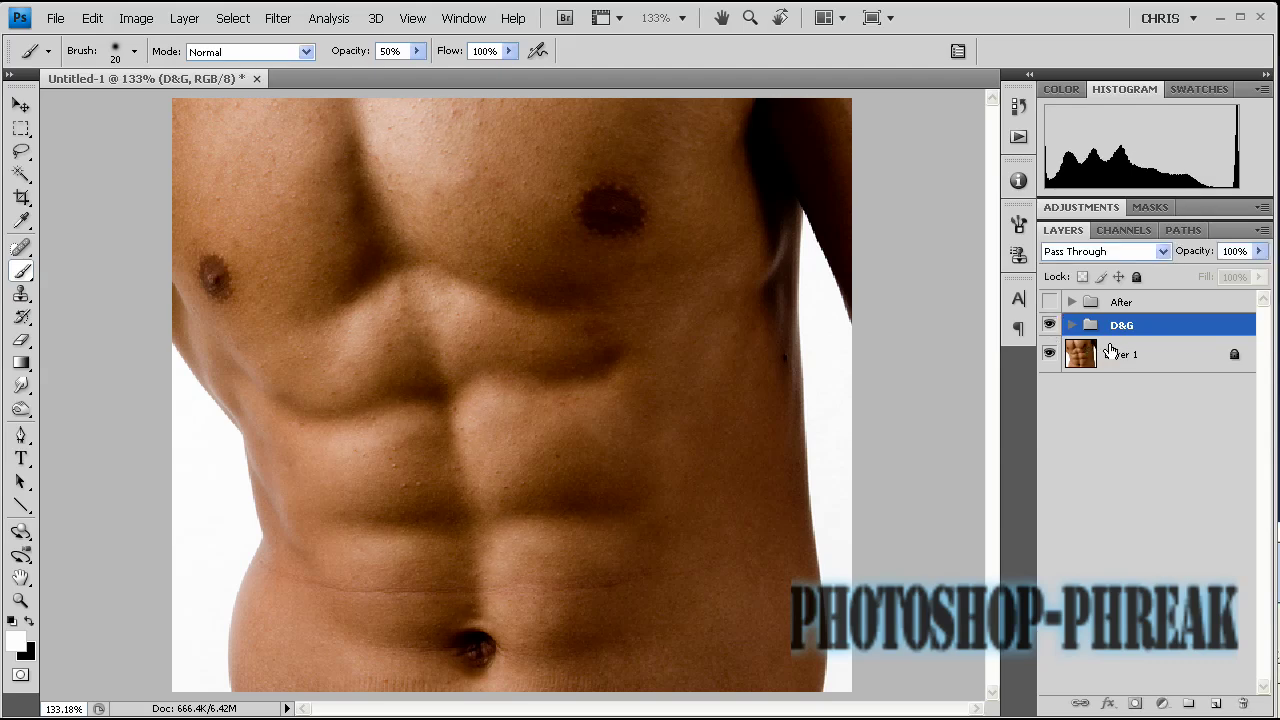
{"action": "key", "text": "alt+bracketleft"}
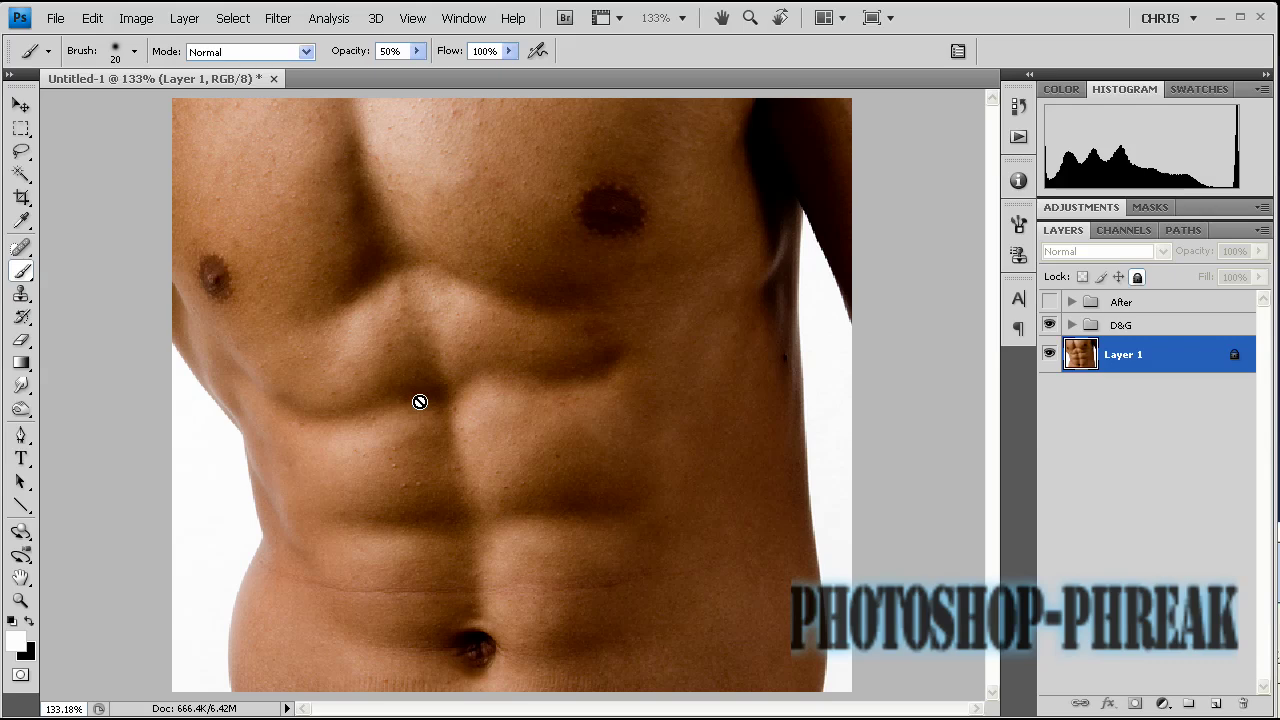
Zoom in to 300% and draw a 2 px feathered lasso around one ab muscle block.
{"action": "key", "text": "l"}
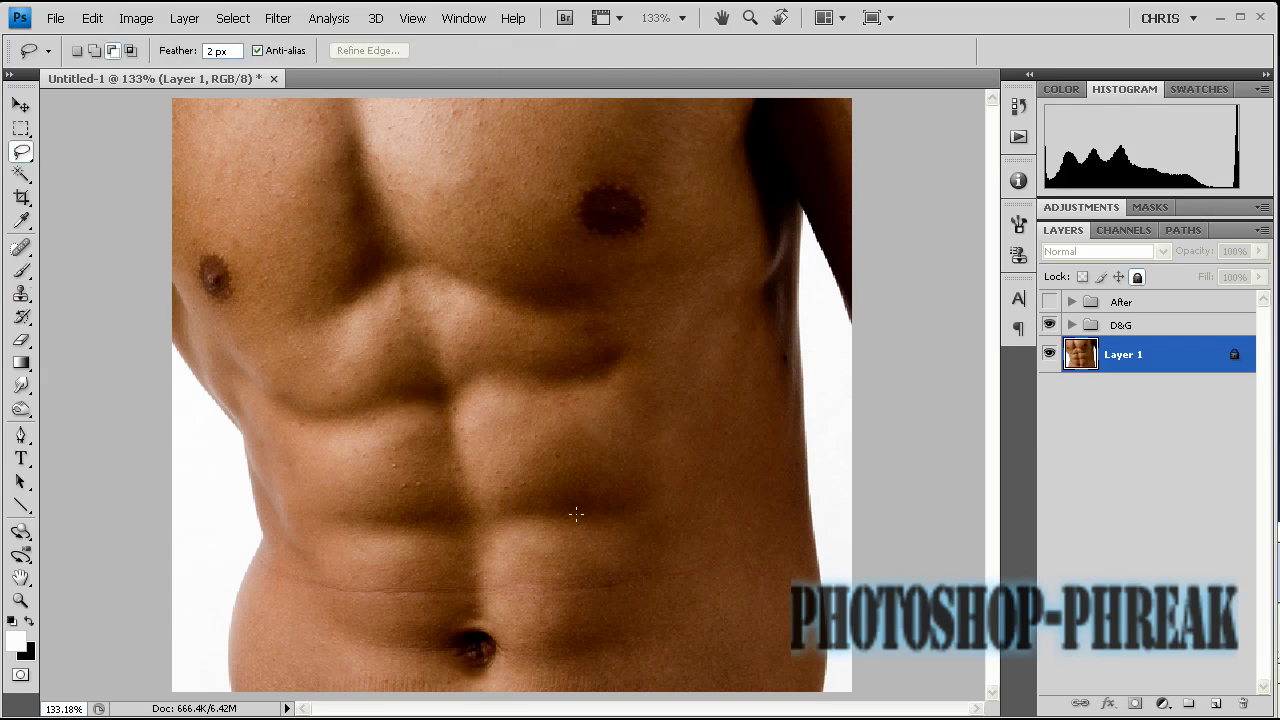
{"action": "key", "text": "ctrl+plus"}
{"action": "key", "text": "ctrl+plus"}
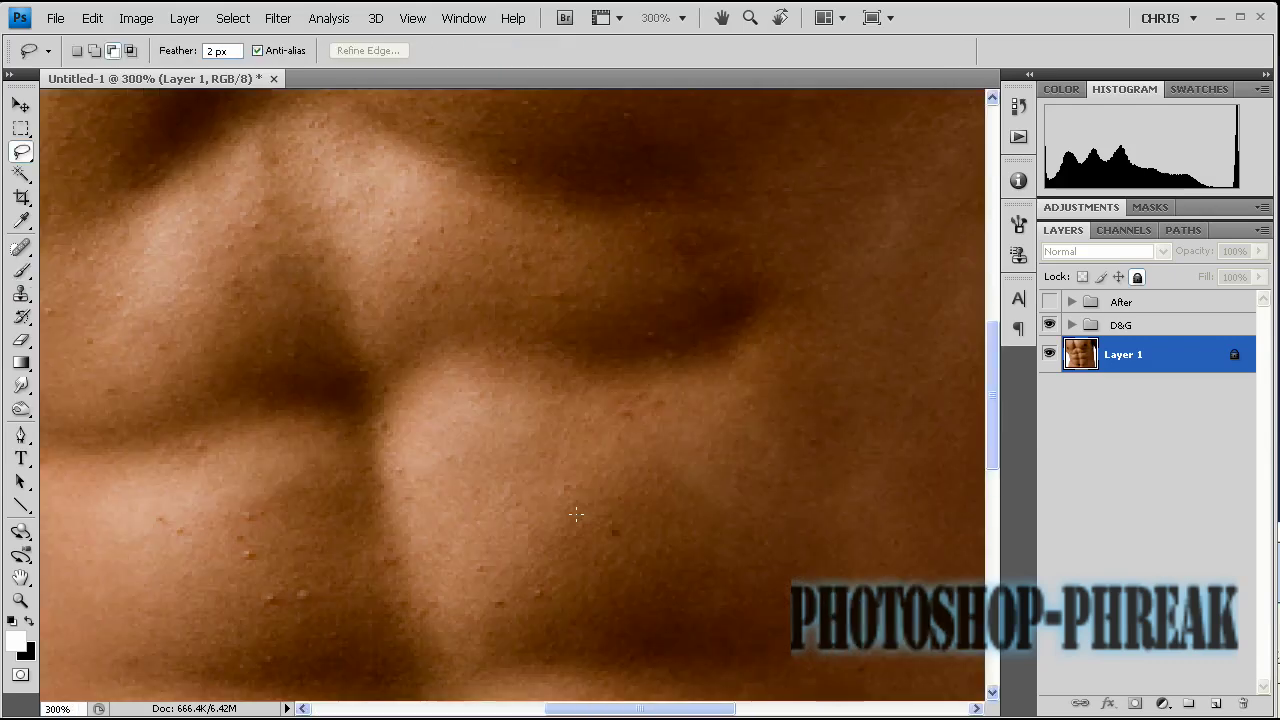
{"action": "left_click_drag", "start_coordinate": [508, 440], "coordinate": [488, 355]}
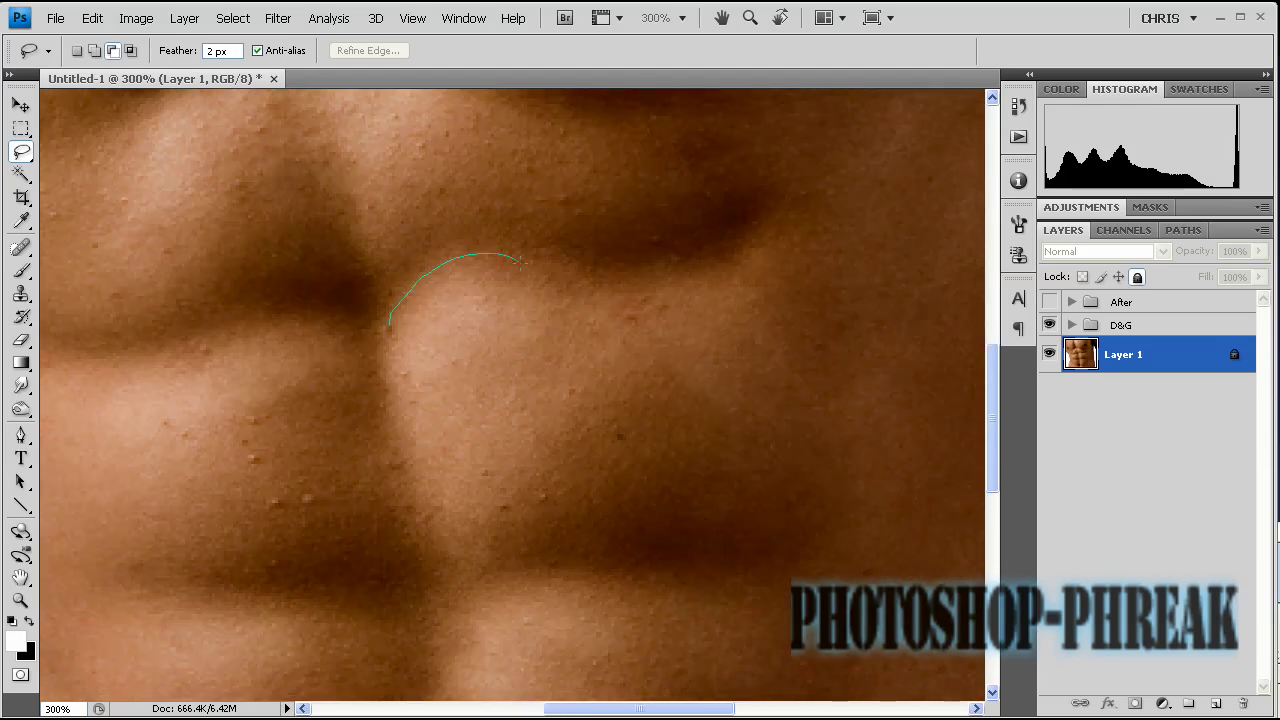
{"action": "left_click_drag", "start_coordinate": [560, 282], "coordinate": [600, 286]}
{"action": "left_click_drag", "start_coordinate": [738, 306], "coordinate": [777, 348]}
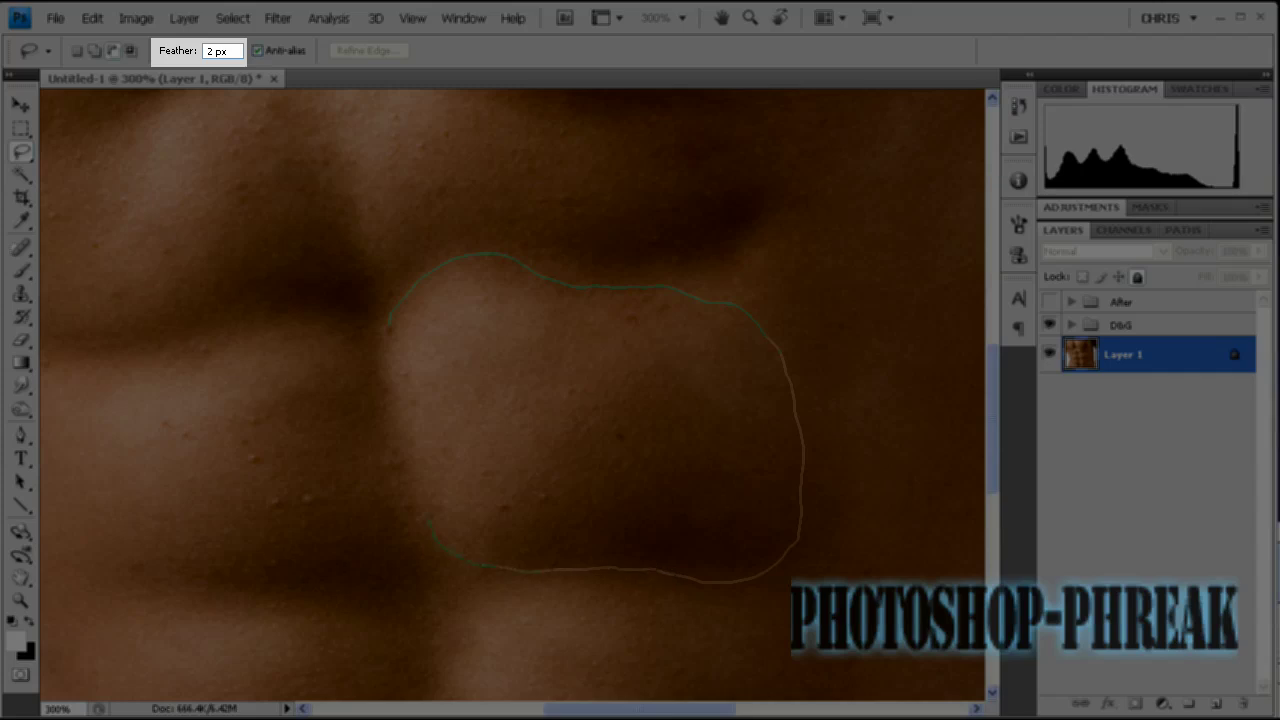
{"action": "left_click_drag", "start_coordinate": [389, 358], "coordinate": [390, 352]}
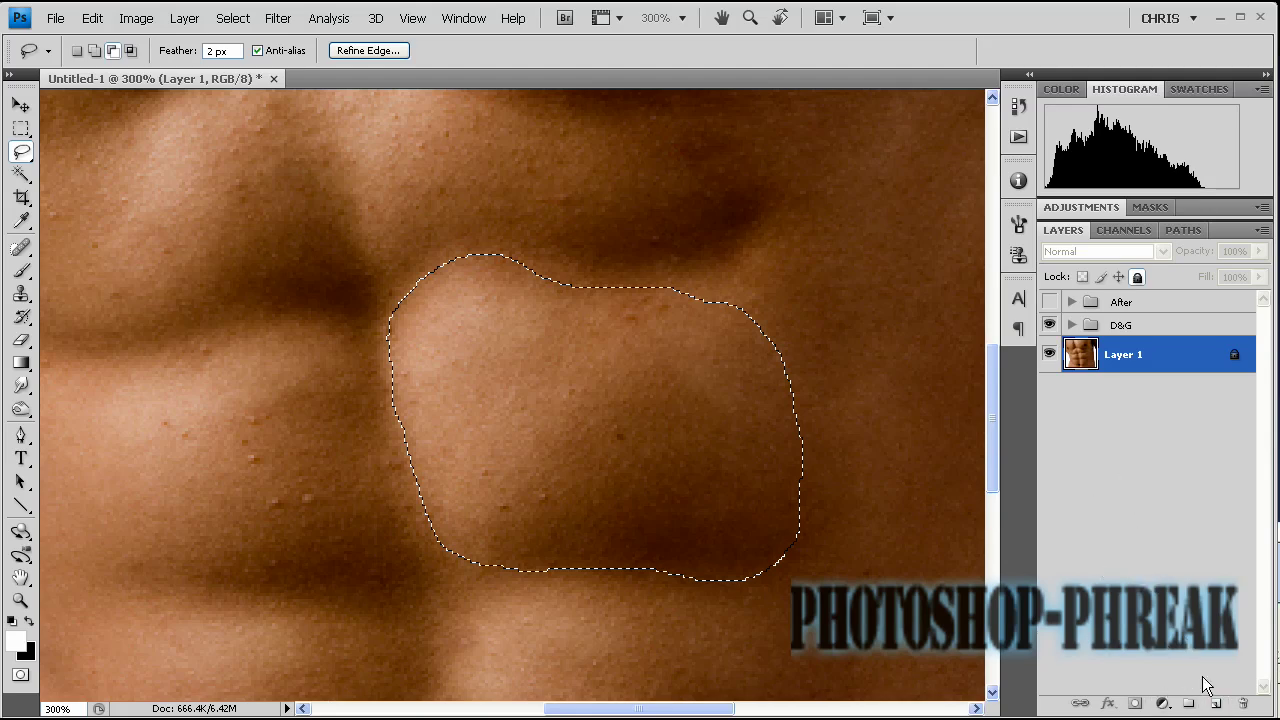
Copy the selected muscle onto new Layer 11 and bloat it in Liquify with a 162 brush.
{"action": "left_click", "coordinate": [1216, 706]}
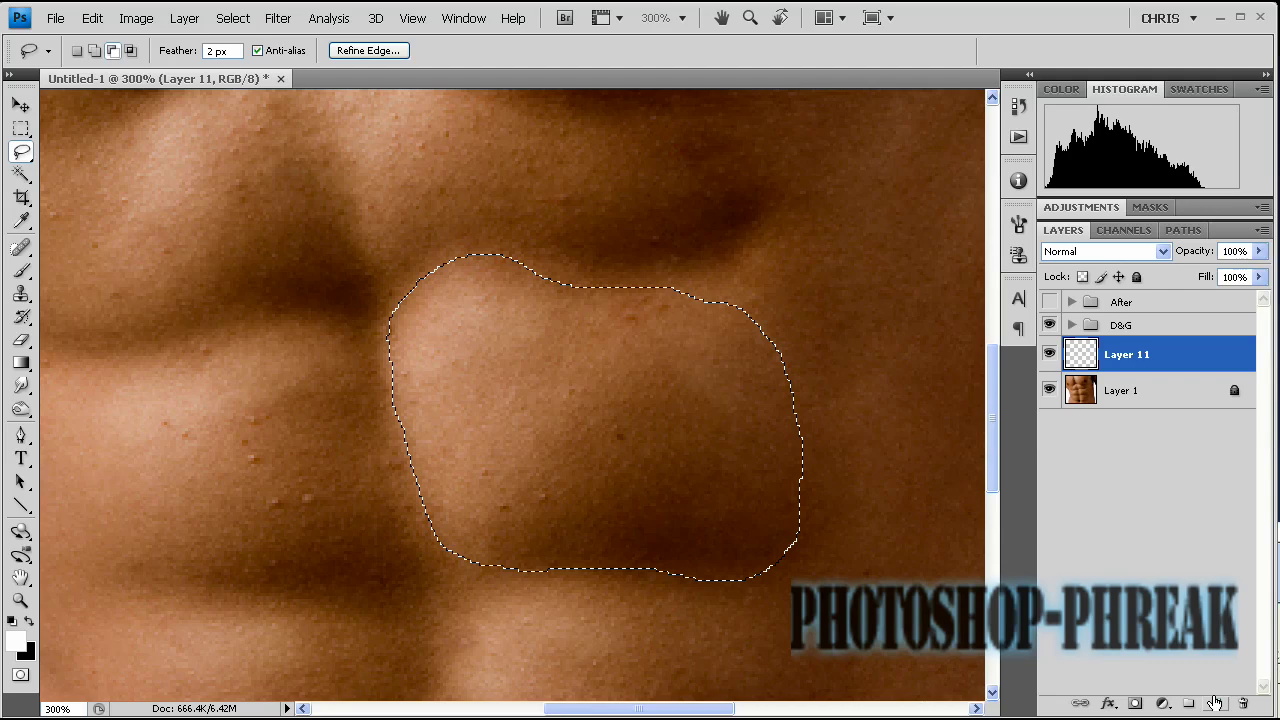
{"action": "key", "text": "ctrl+d"}
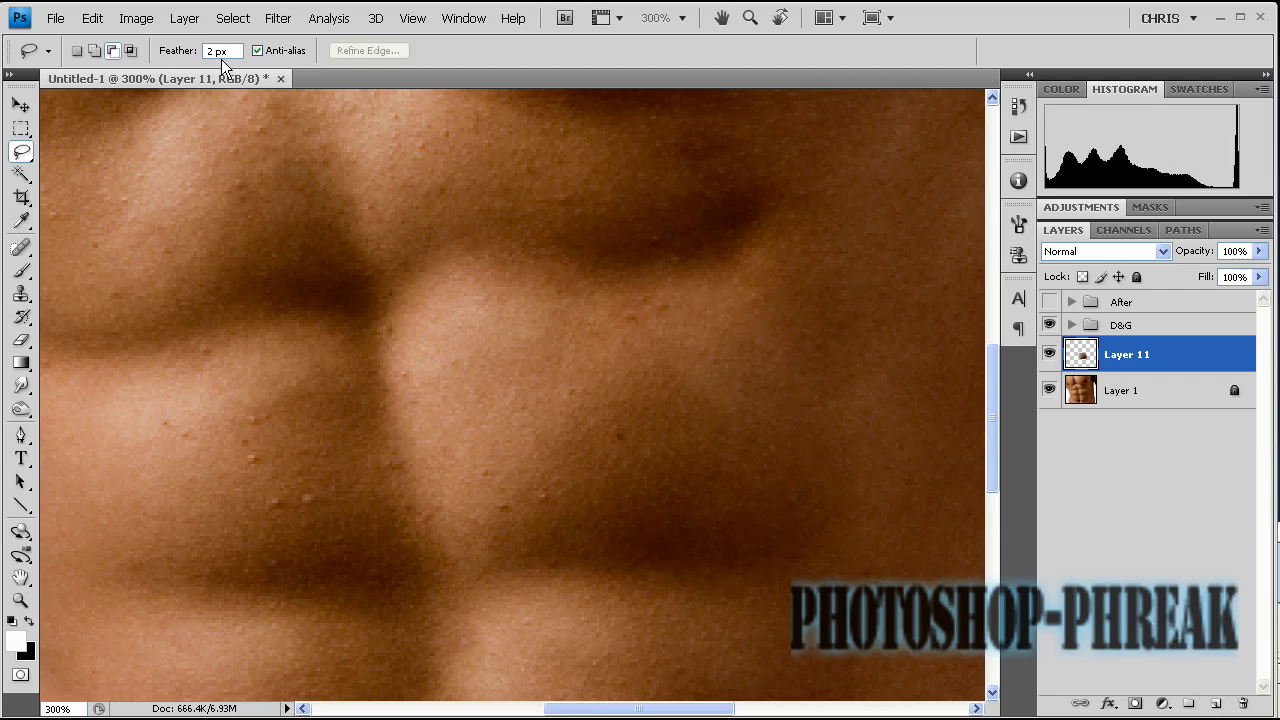
{"action": "left_click", "coordinate": [277, 18]}
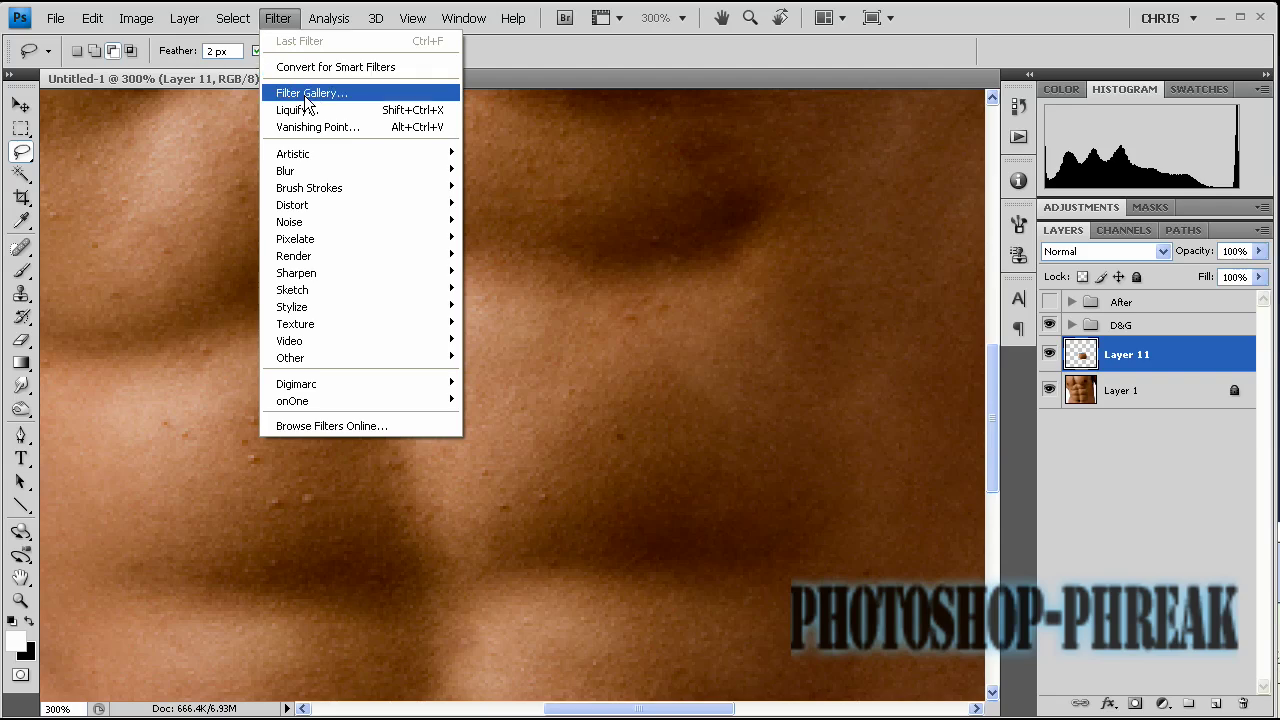
{"action": "left_click", "coordinate": [312, 107]}
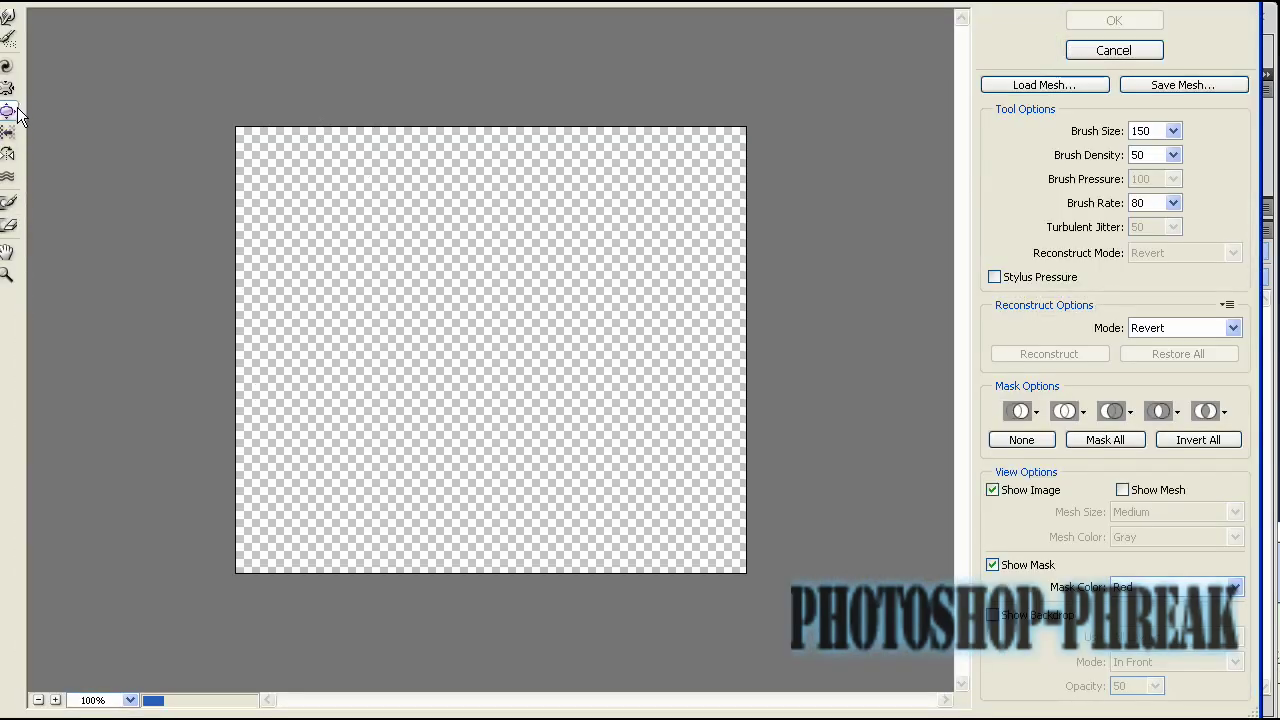
{"action": "key", "text": "bracketright"}
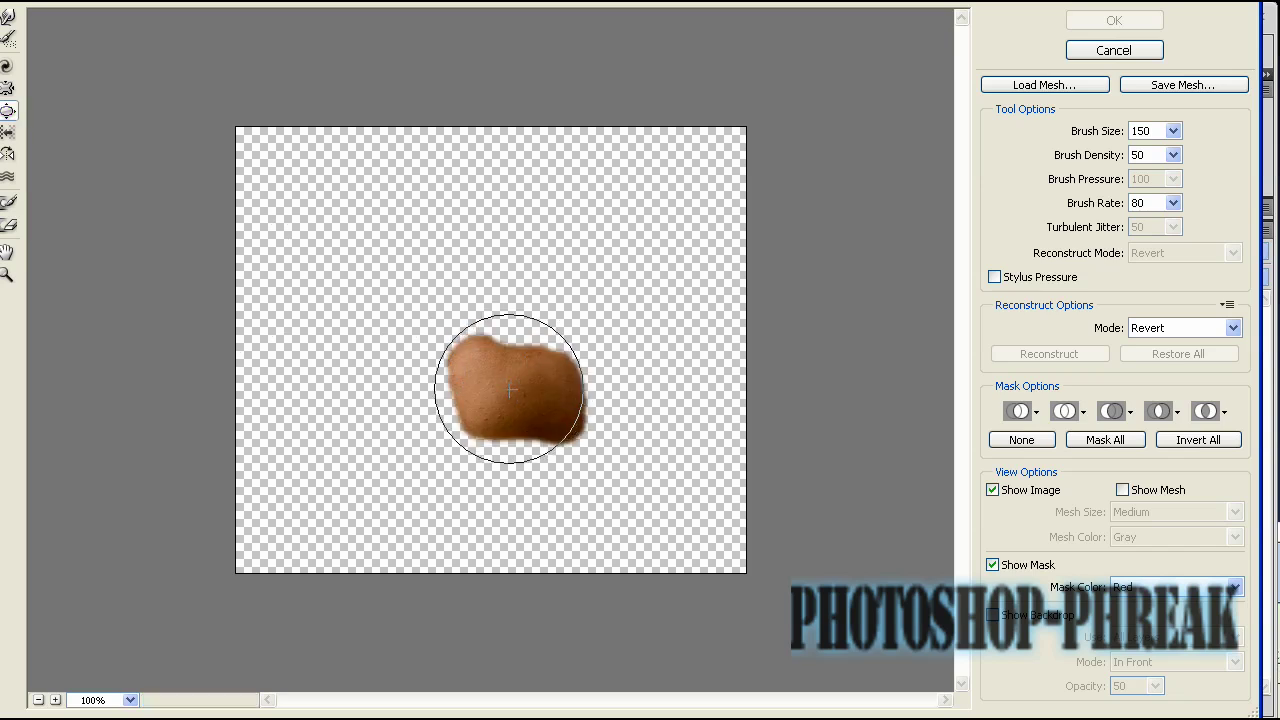
{"action": "key", "text": "bracketright"}
{"action": "key", "text": "bracketright"}
{"action": "key", "text": "bracketright"}
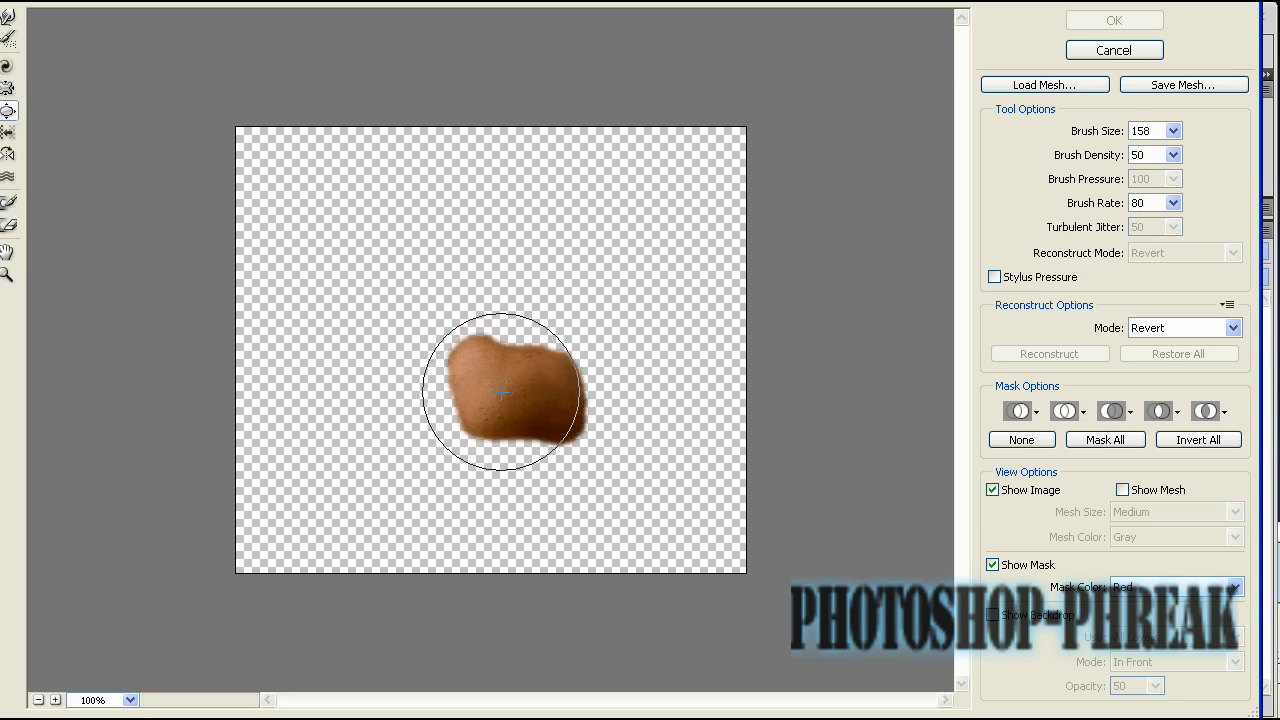
{"action": "key", "text": "bracketright"}
{"action": "key", "text": "bracketright"}
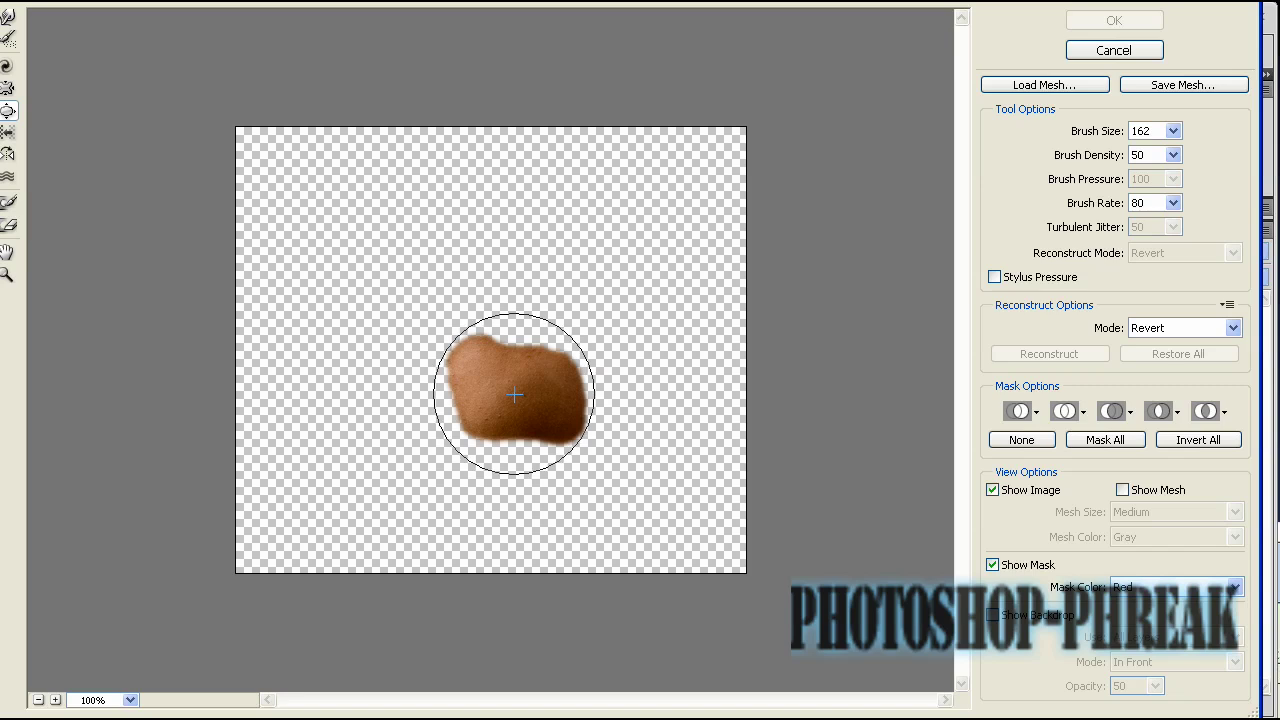
{"action": "left_click", "coordinate": [514, 394]}
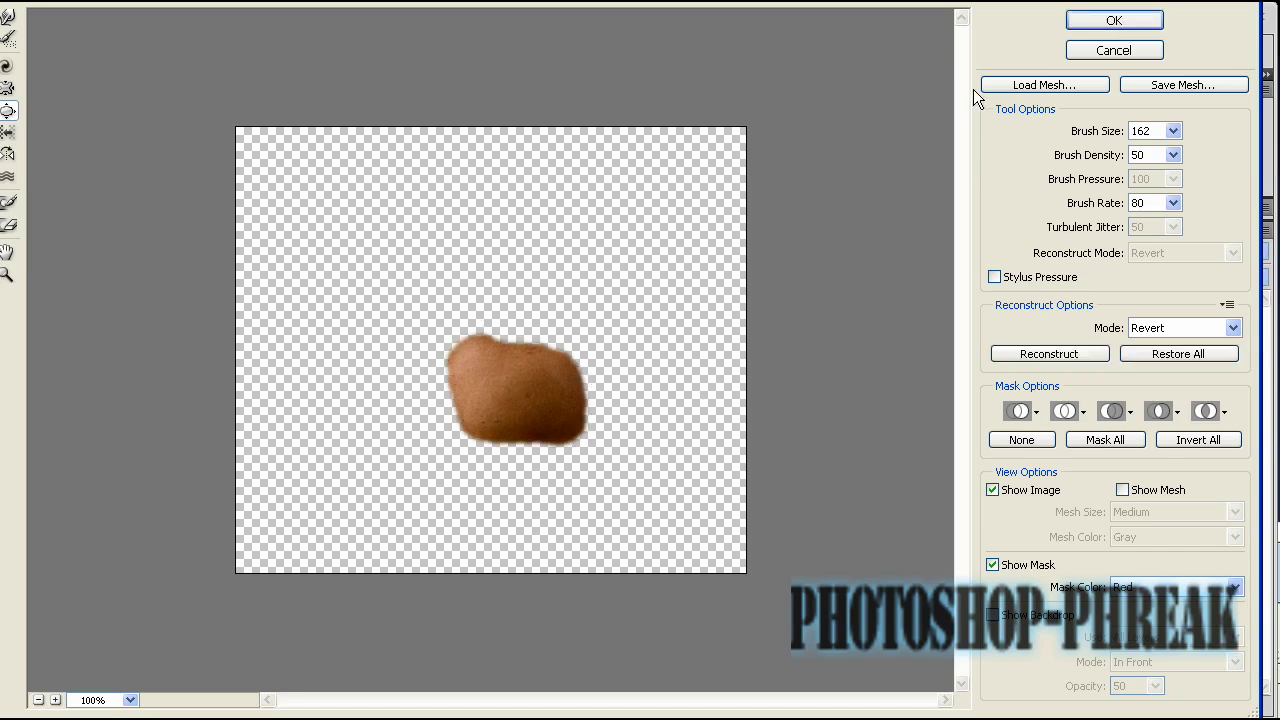
{"action": "left_click", "coordinate": [1108, 17]}
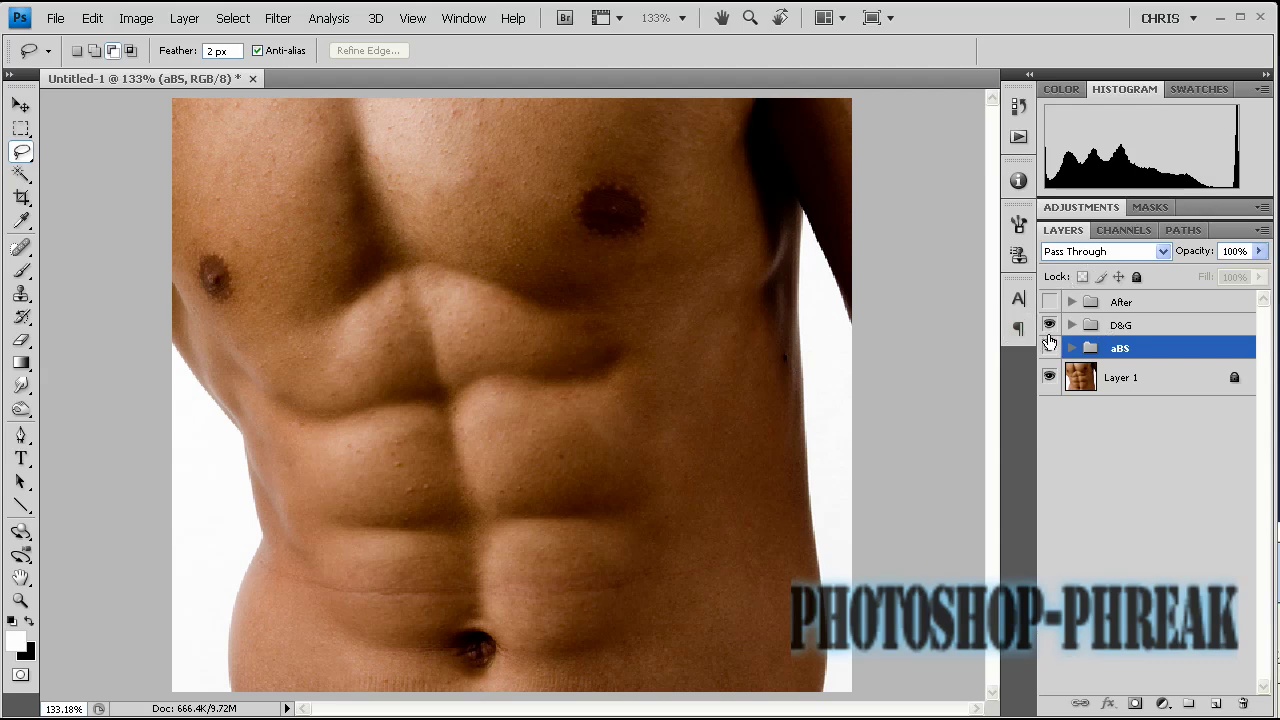
Hide and show the aBS group twice to compare the torso with and without the bloated abs.
{"action": "left_click", "coordinate": [1049, 347]}
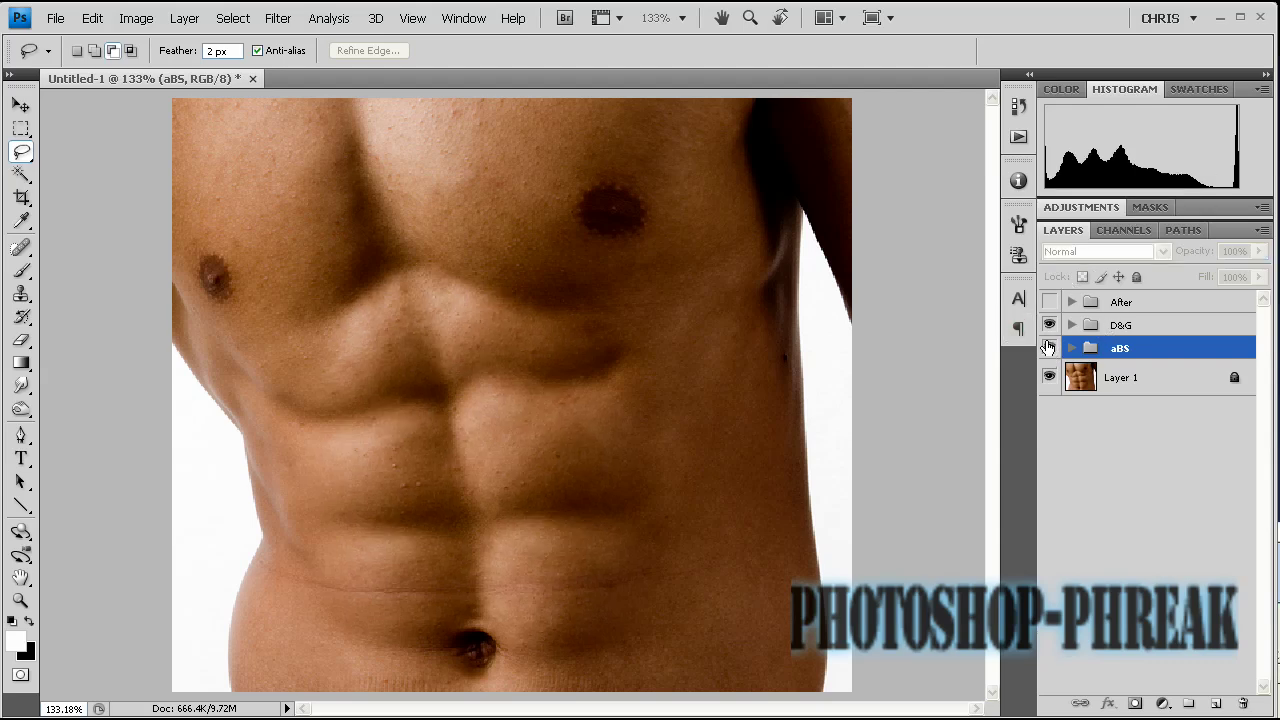
{"action": "left_click", "coordinate": [1049, 347]}
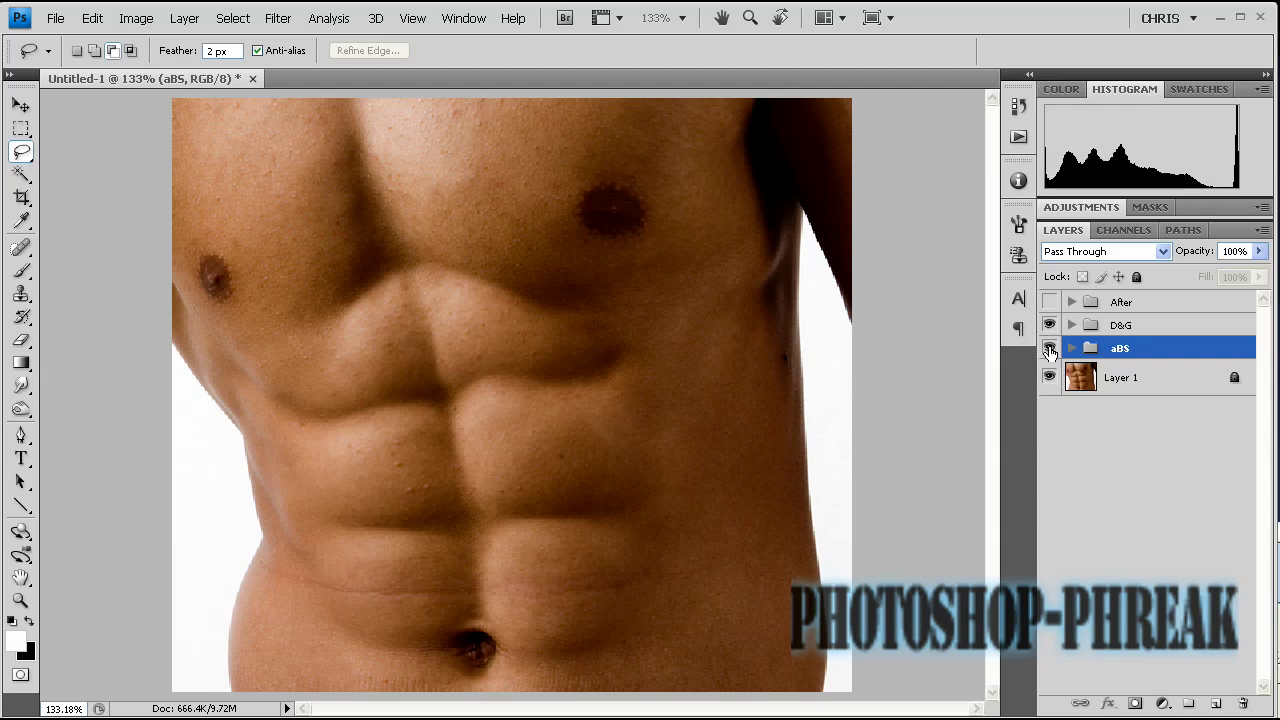
{"action": "left_click", "coordinate": [1049, 348]}
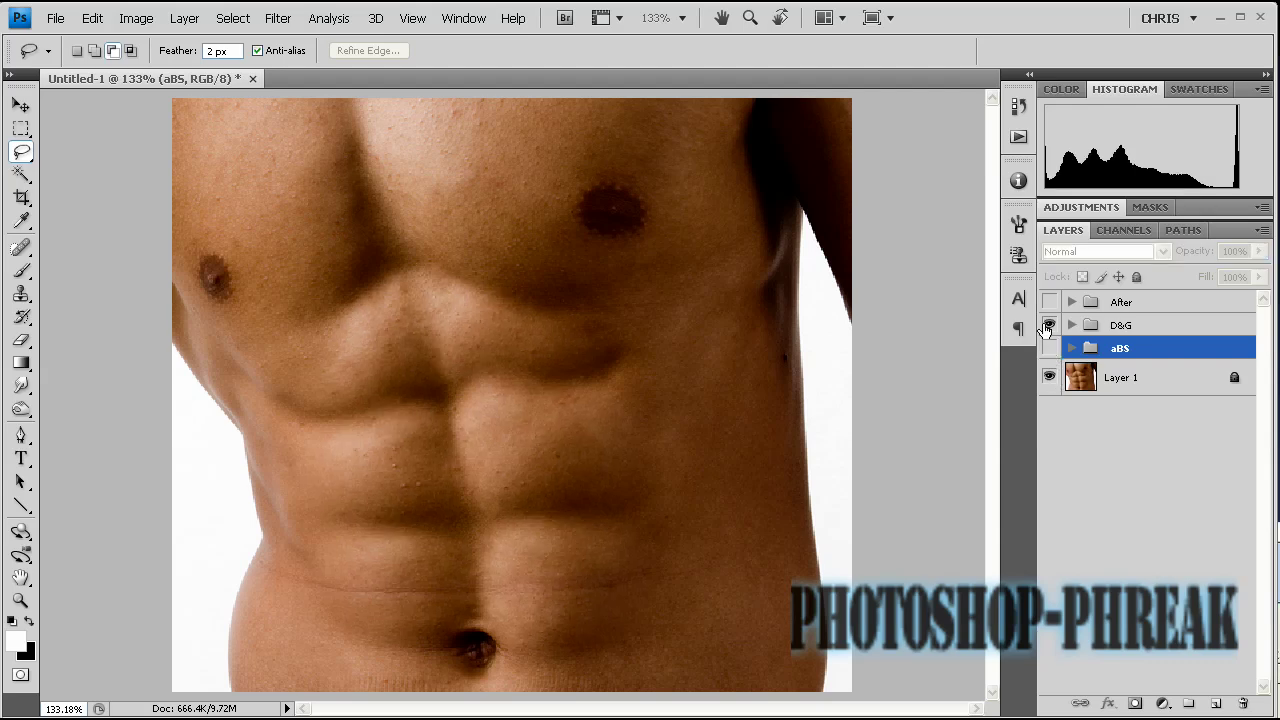
{"action": "left_click", "coordinate": [1049, 348]}
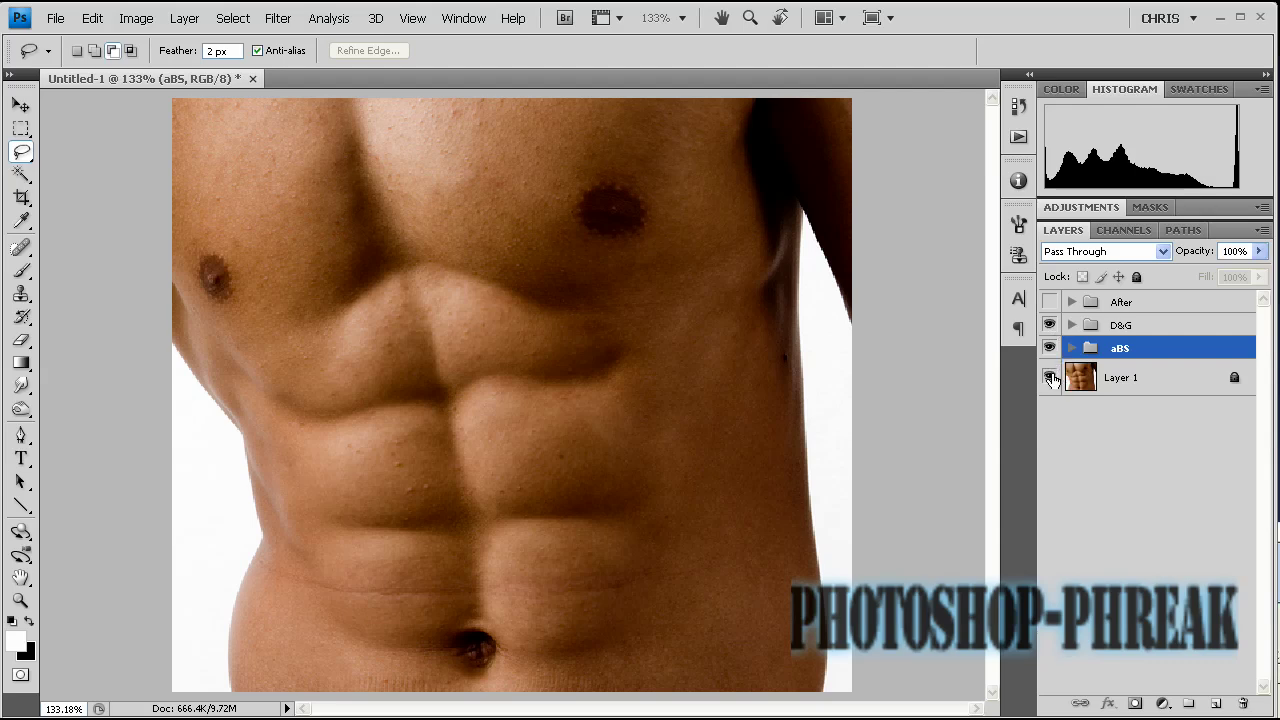
Briefly solo Layer 1 to view the plain photo, then hide the aBS group and toggle D&G off and on.
{"action": "left_click", "coordinate": [1050, 377], "text": "alt"}
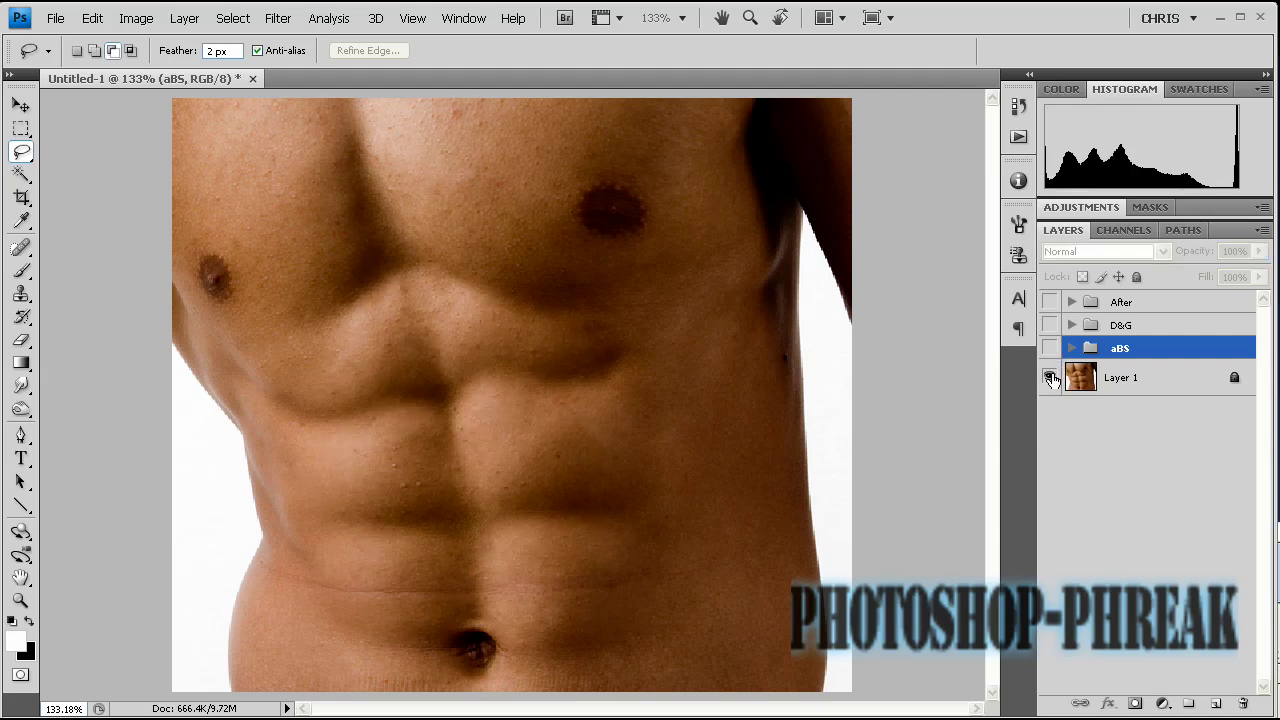
{"action": "left_click", "coordinate": [1050, 377], "text": "alt"}
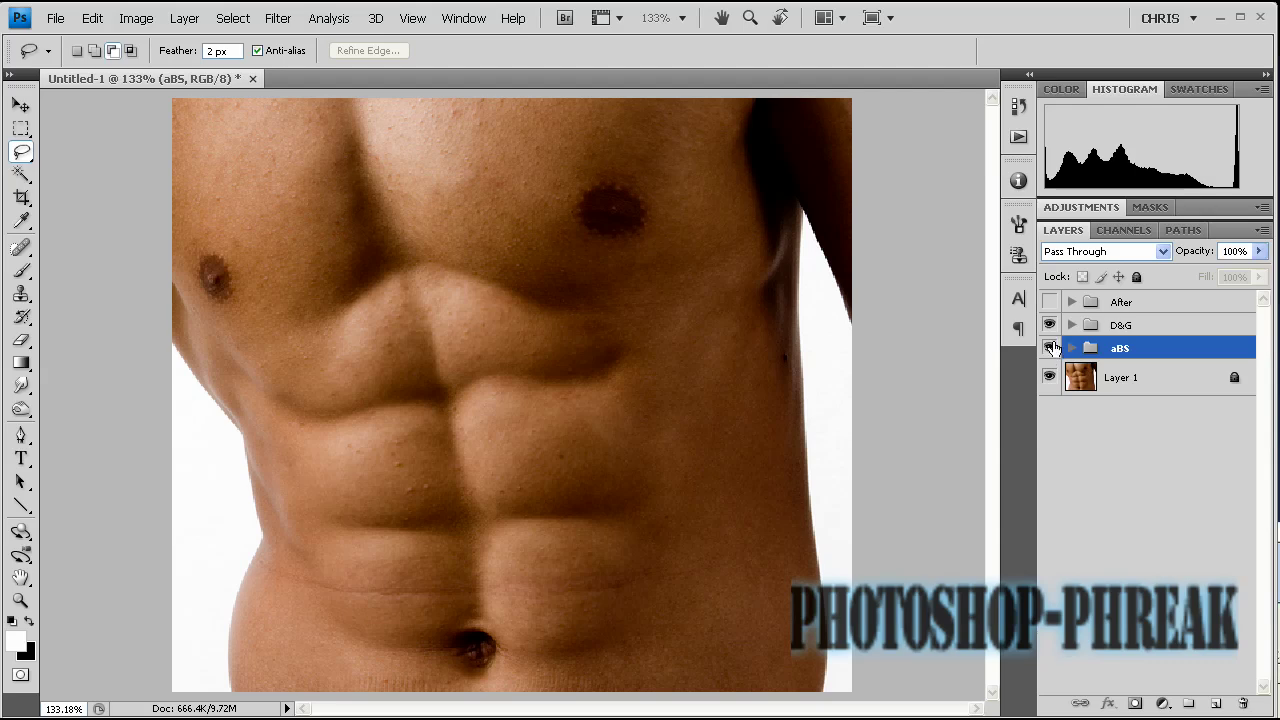
{"action": "left_click", "coordinate": [1050, 347]}
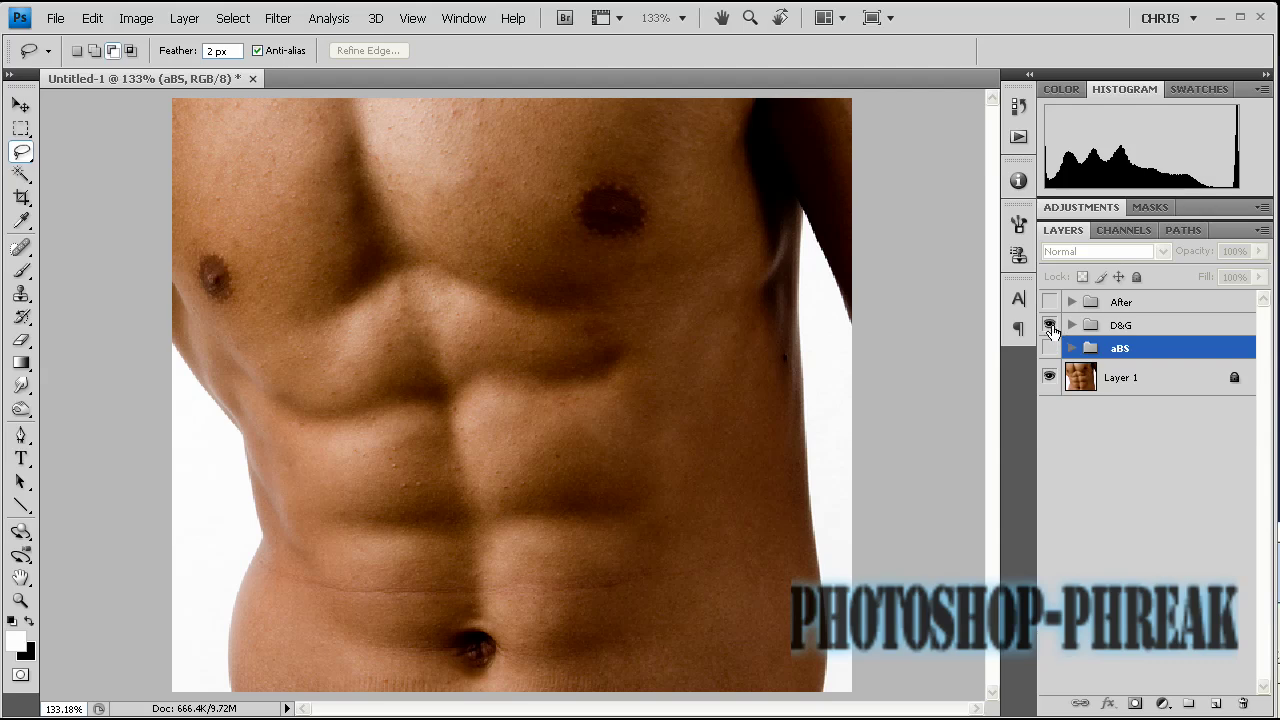
{"action": "left_click", "coordinate": [1050, 325]}
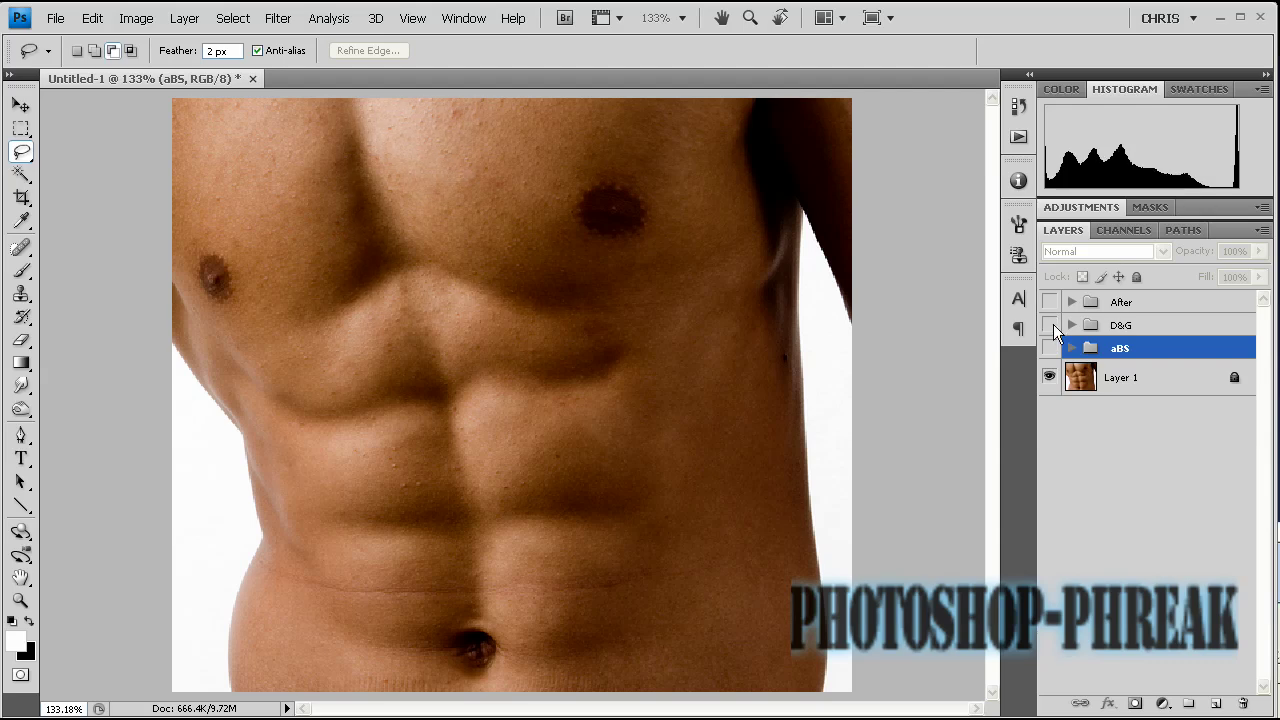
{"action": "left_click", "coordinate": [1050, 325]}
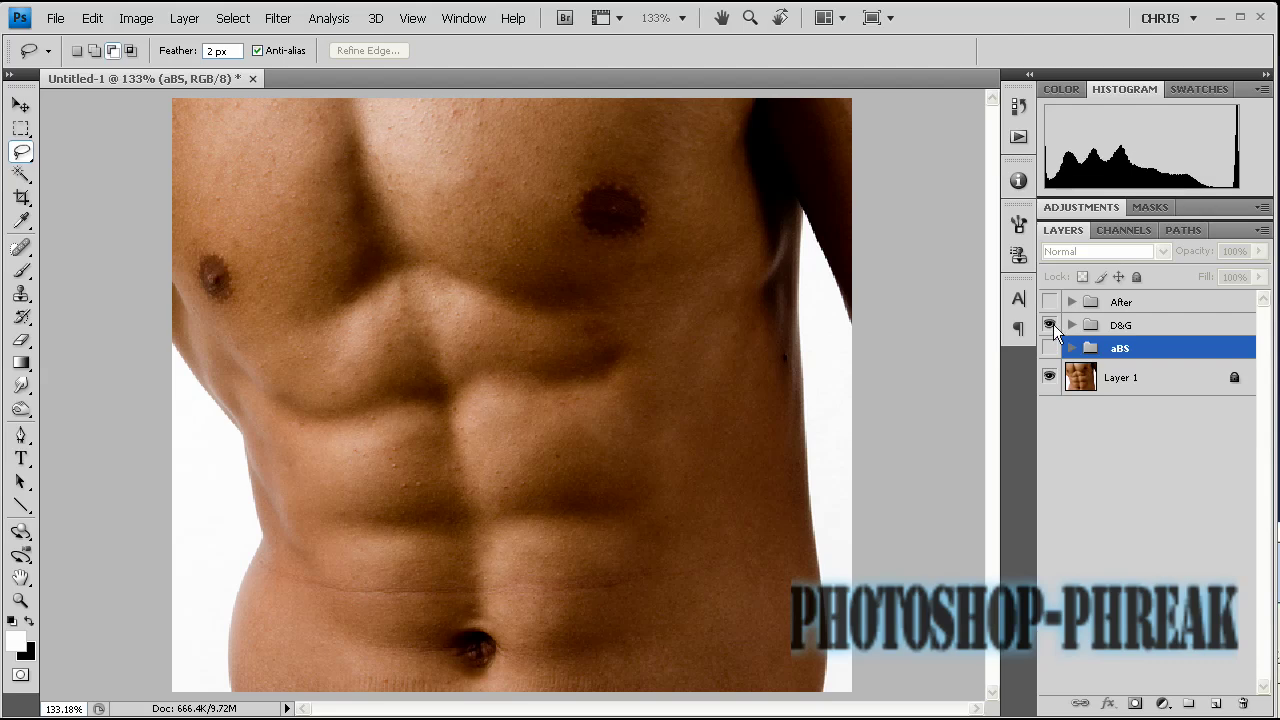